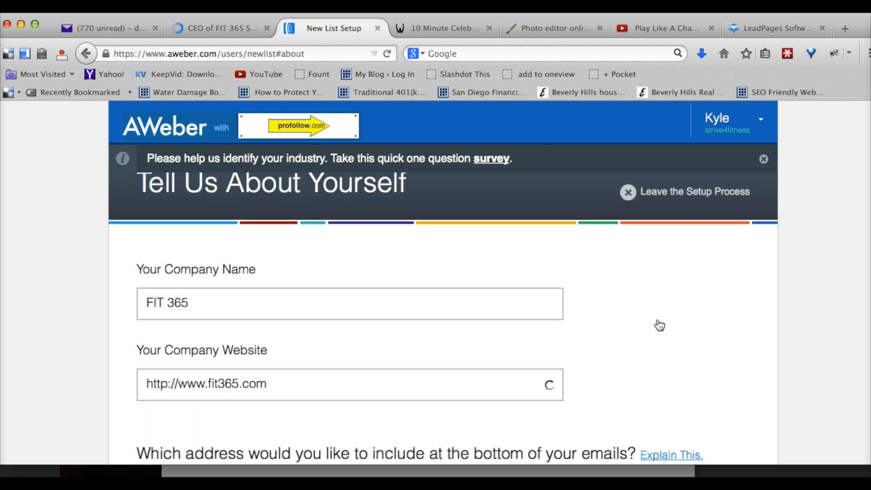
Replace the company name with the owner's first name in possessive form followed by "Celebrity Fitness Tips".
left_click(274, 302)
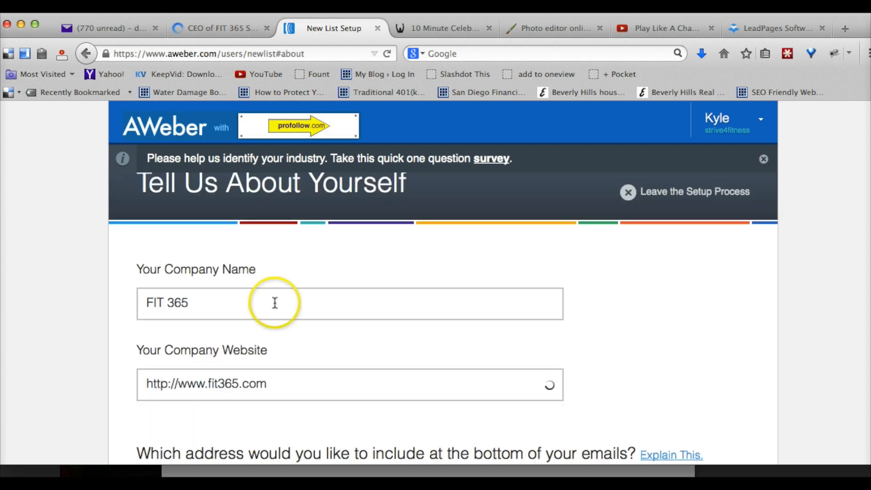
scroll(274, 301, "down", 2)
left_click(226, 255)
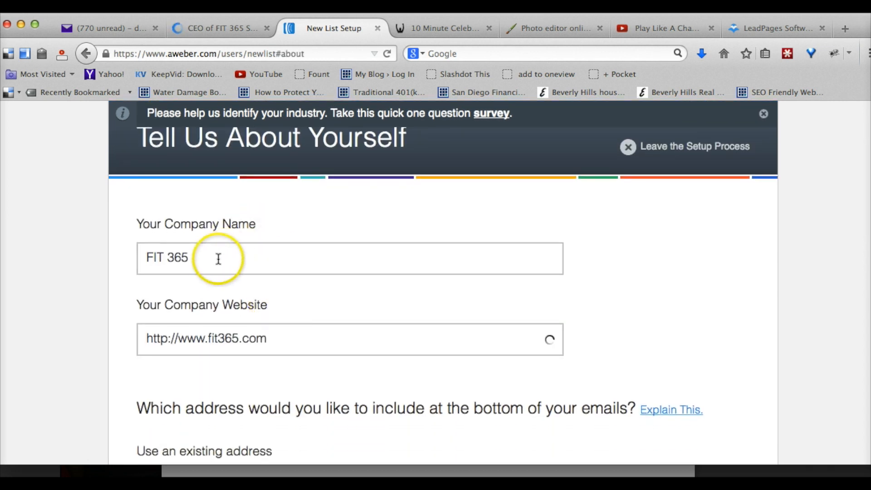
triple_click(219, 259)
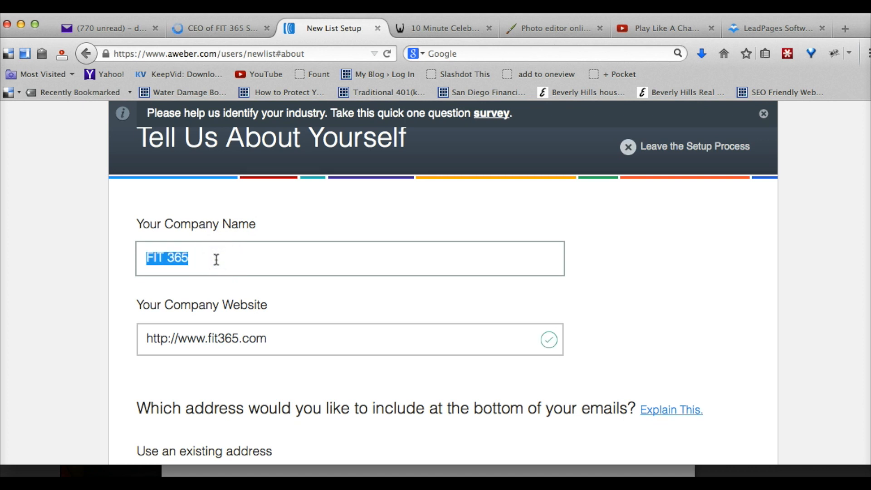
type("Kyel")
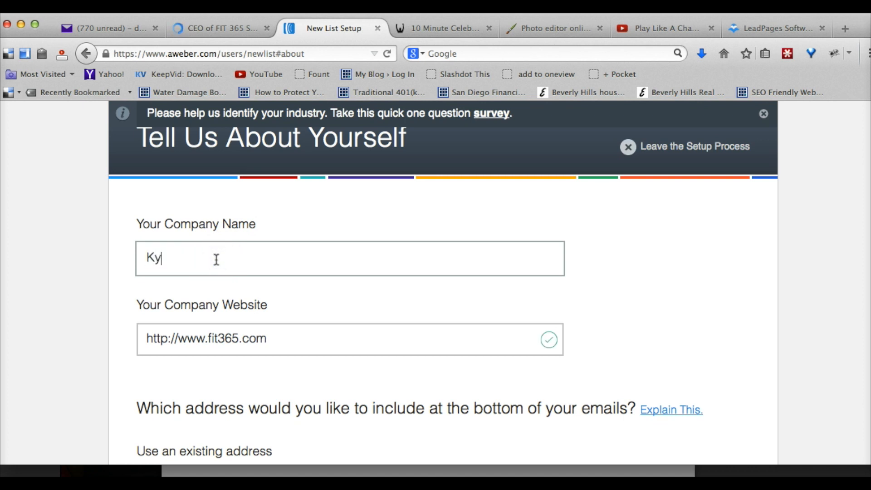
key("BackSpace")
key("BackSpace")
type("le's Celb")
key("BackSpace")
key("BackSpace")
key("BackSpace")
key("BackSpace")
type("e")
key("BackSpace")
type("lebrity Fitness Tips")
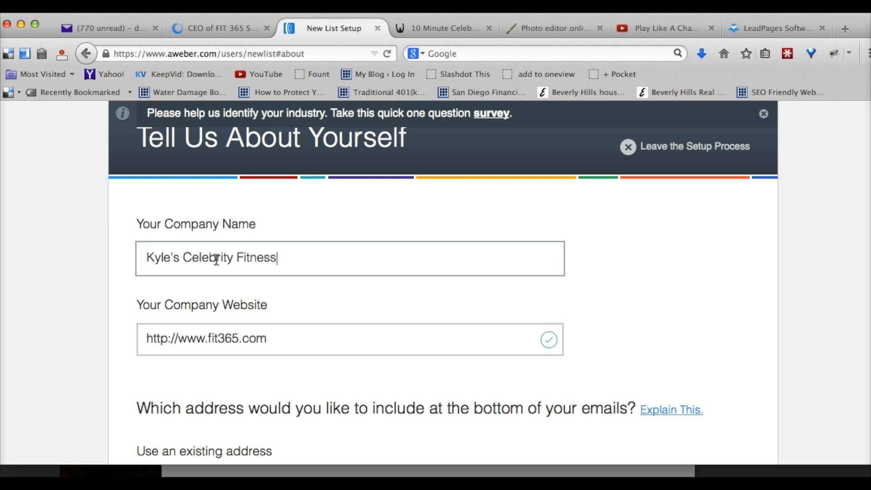
left_click(197, 305)
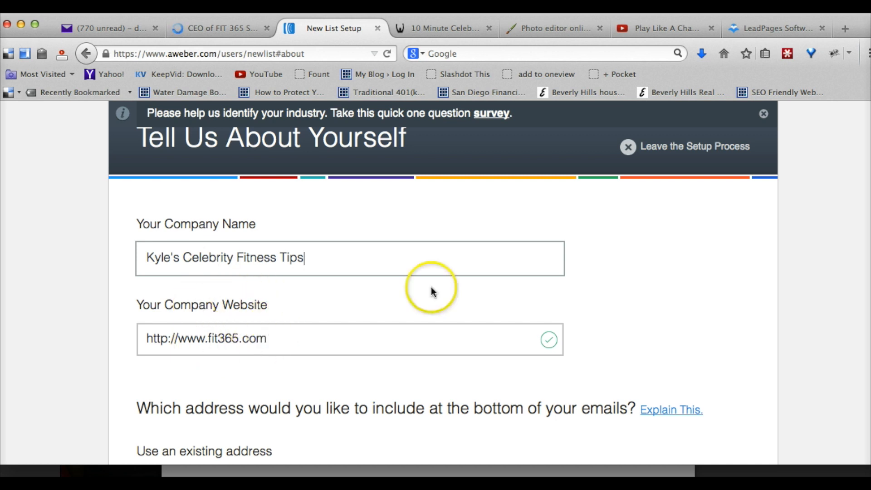
Keep the existing mailing address, sender name and sender email, and proceed to the list creation page.
scroll(472, 288, "down", 4)
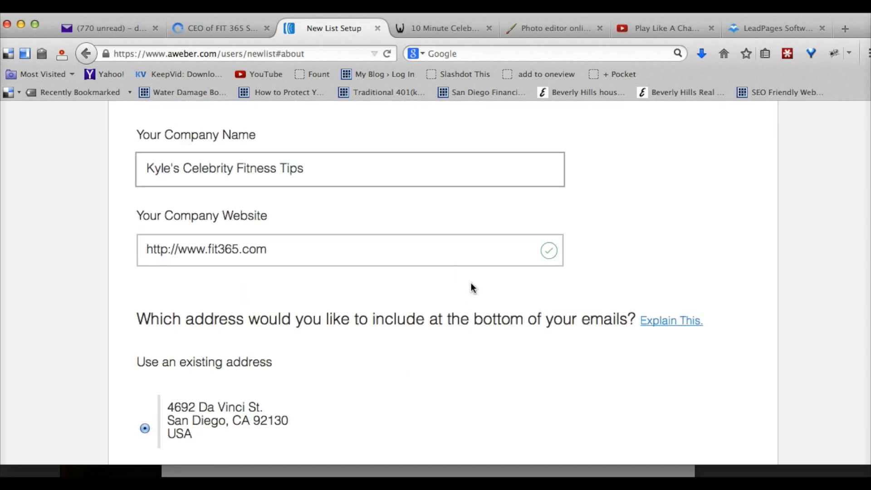
scroll(472, 288, "down", 3)
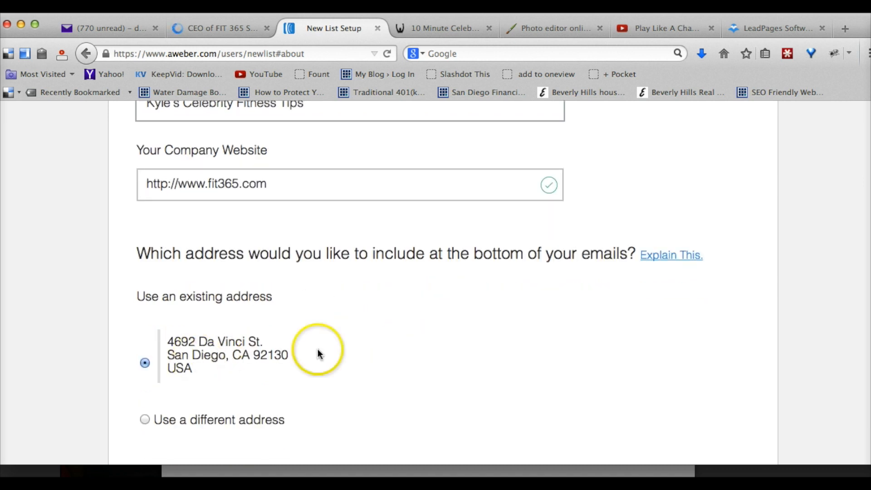
scroll(360, 322, "down", 2)
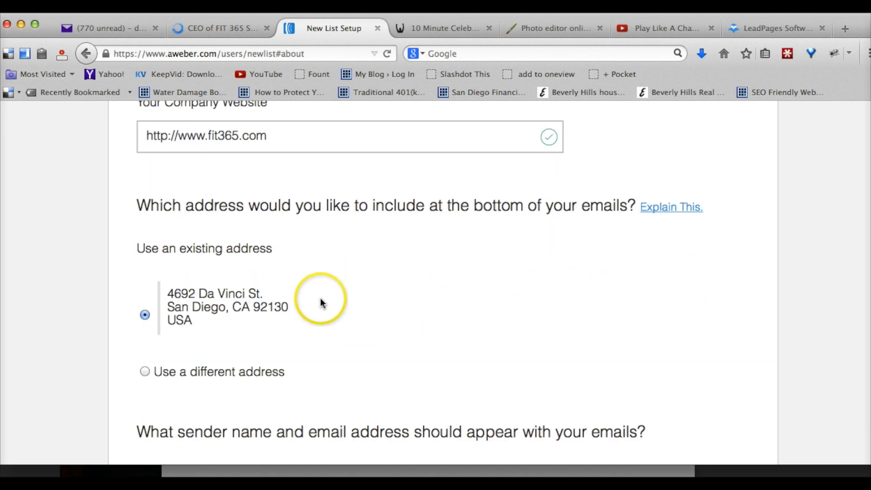
scroll(321, 303, "down", 7)
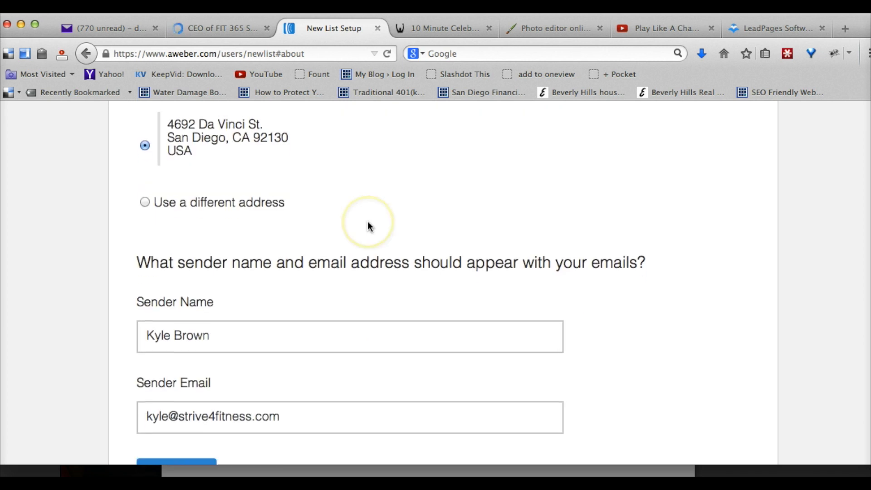
scroll(368, 221, "down", 3)
left_click(281, 268)
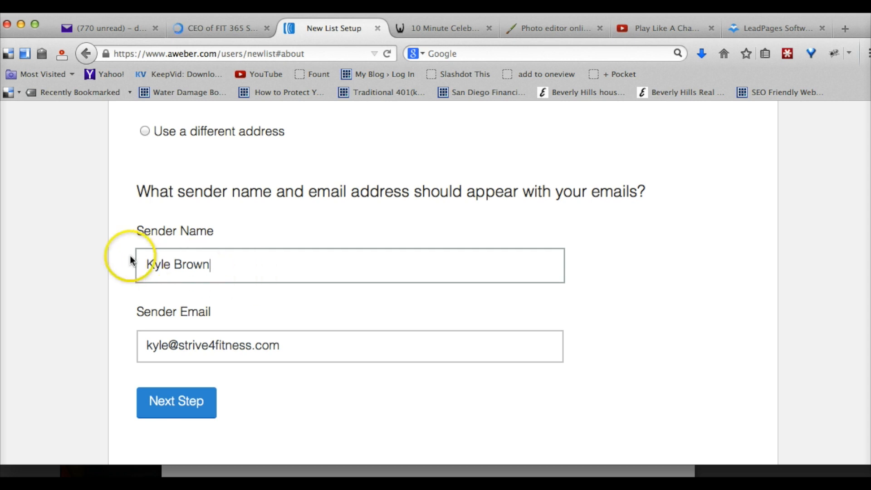
scroll(261, 262, "down", 2)
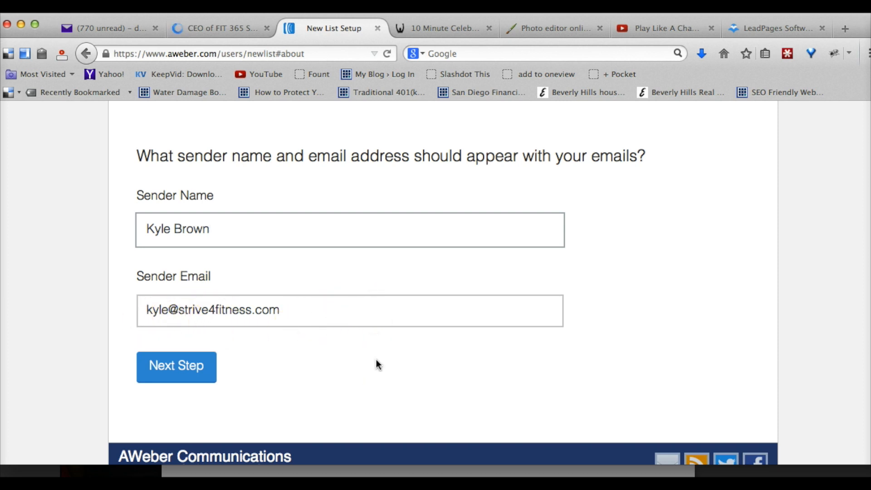
left_click(202, 363)
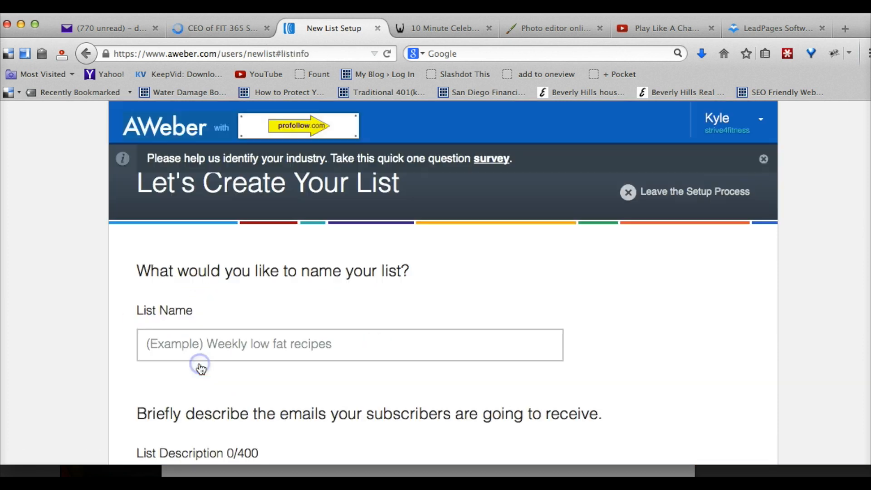
Name the list with the owner's first name in possessive form followed by "Celebrity Fitness Tips".
scroll(375, 322, "down", 1)
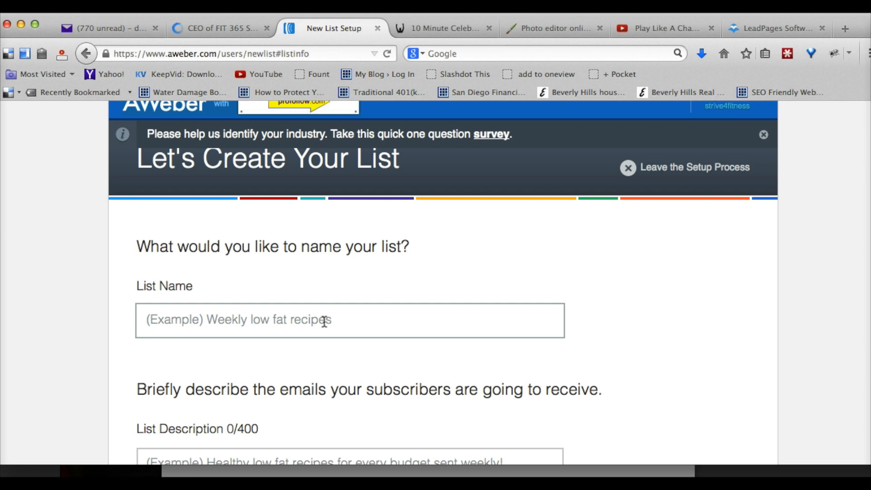
type("Kyle Brown's Celebrity Fitness T")
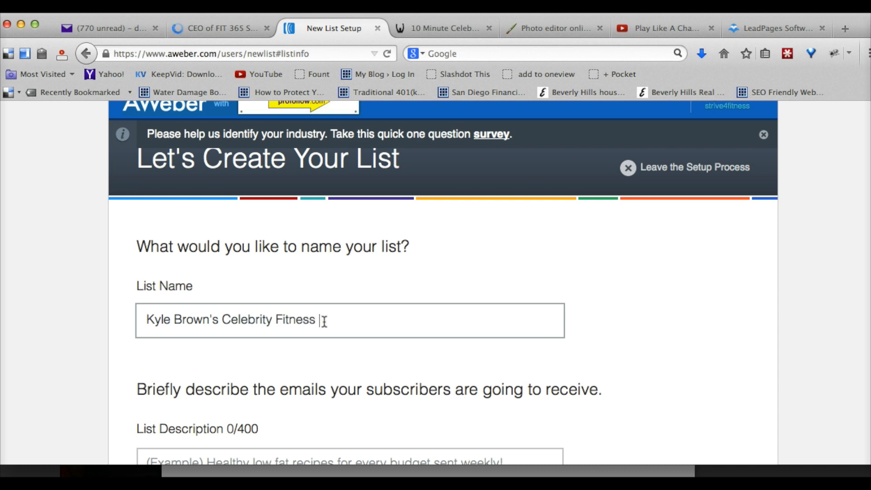
scroll(415, 313, "down", 2)
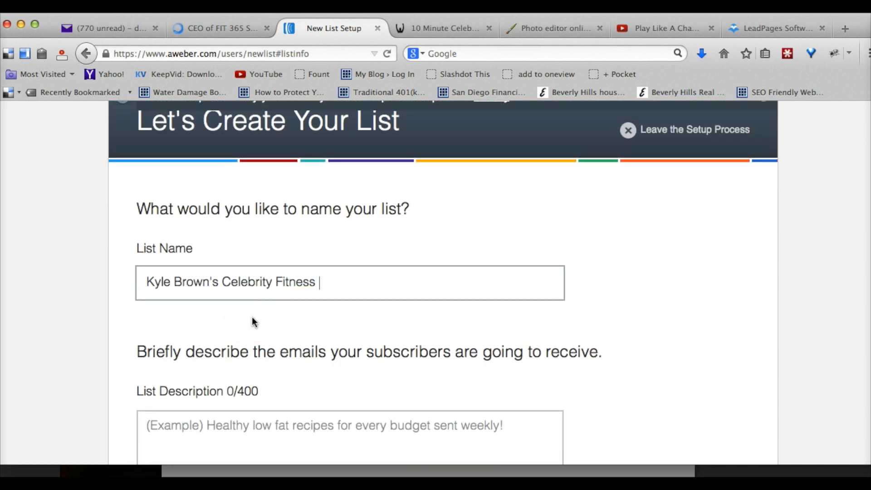
left_click_drag(225, 285, 171, 285)
key("BackSpace")
type("'s")
left_click(288, 282)
type("Tip")
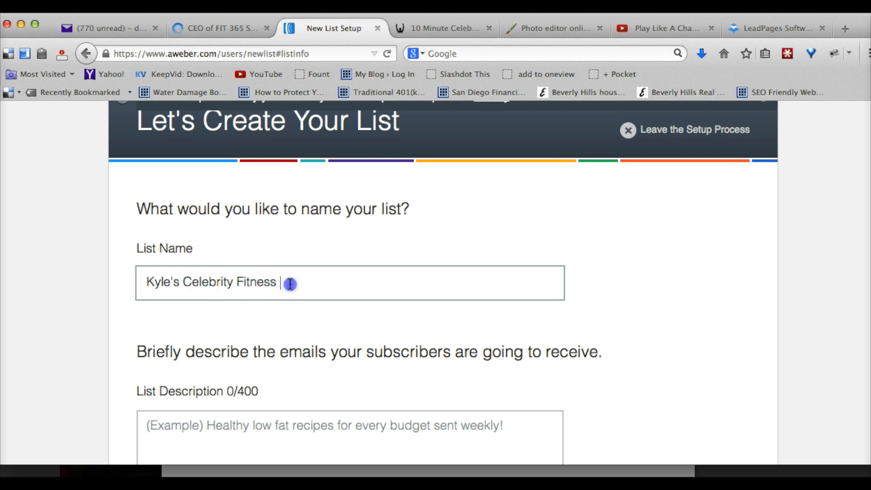
type("s")
Describe the list as the owner's (first name) "top fitness tips for losing weight and being awesome." and proceed to the confirmation message.
scroll(289, 284, "down", 5)
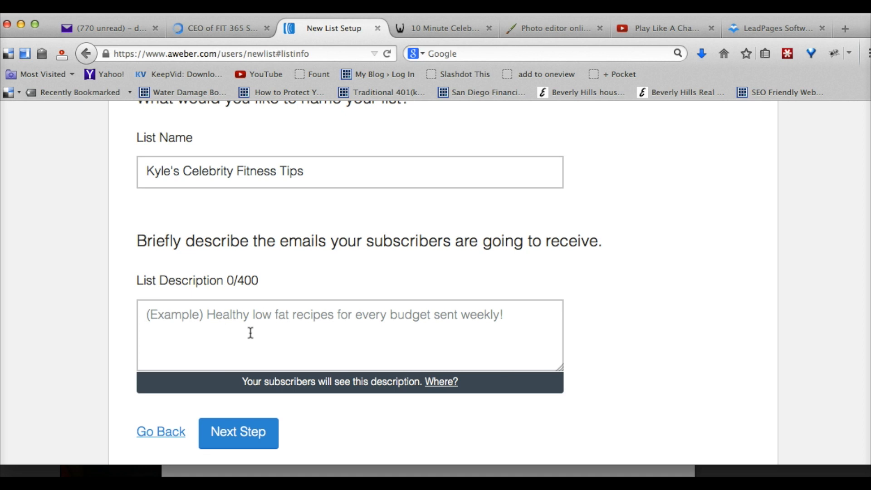
type("Kyle'")
key("BackSpace")
key("BackSpace")
type("le'ss top c")
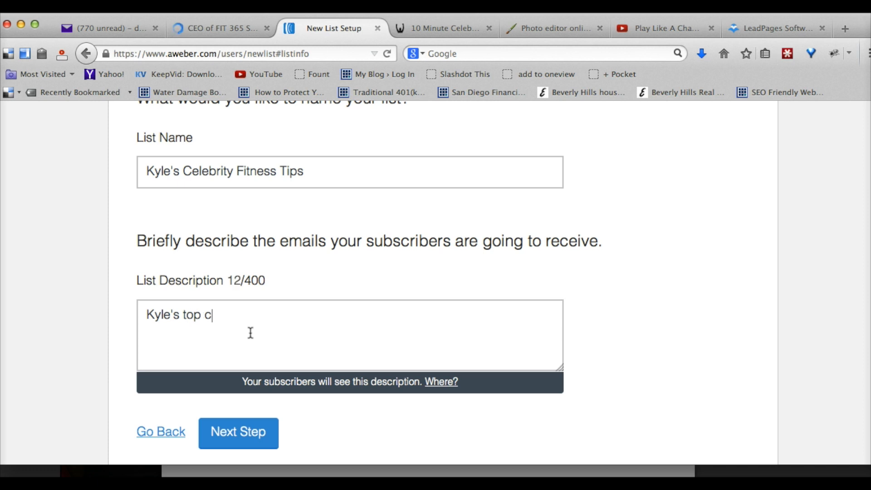
key("BackSpace")
type("fitness tips for l")
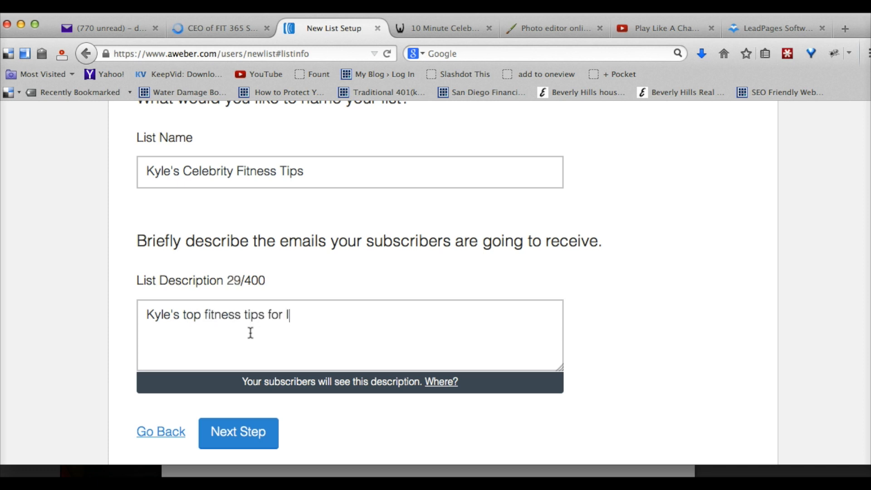
type("osing weight and ")
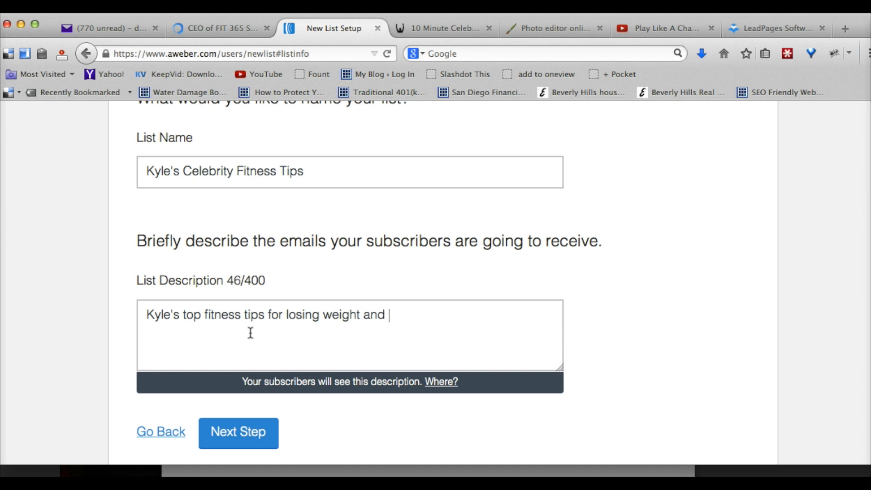
type("being awesome.")
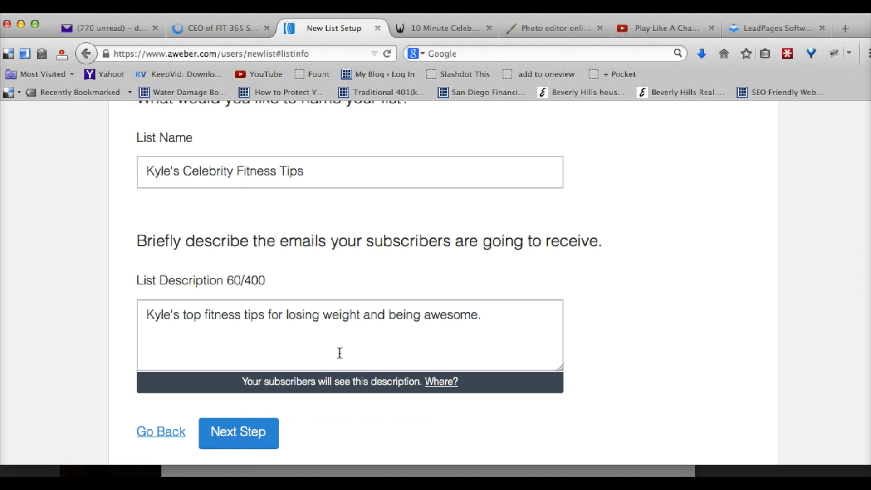
left_click(257, 431)
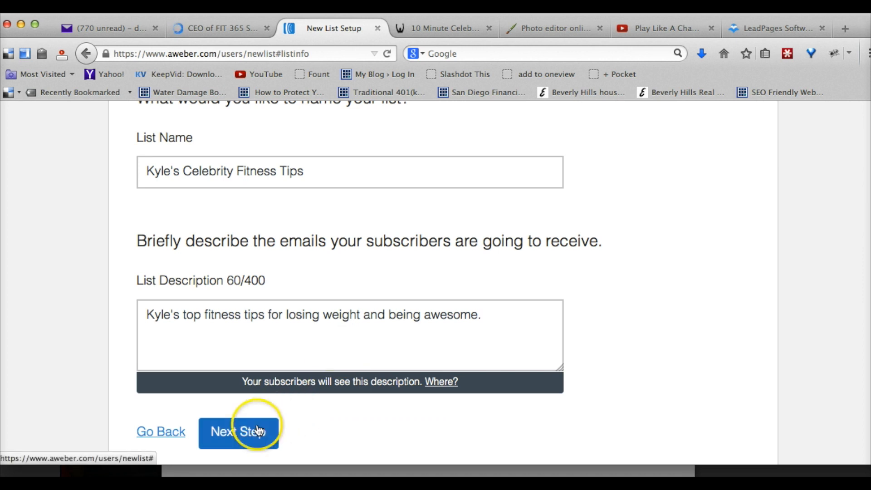
Choose "Response Required: Please confirm your request for information." as the confirmation email's pre-approved subject.
scroll(428, 311, "down", 3)
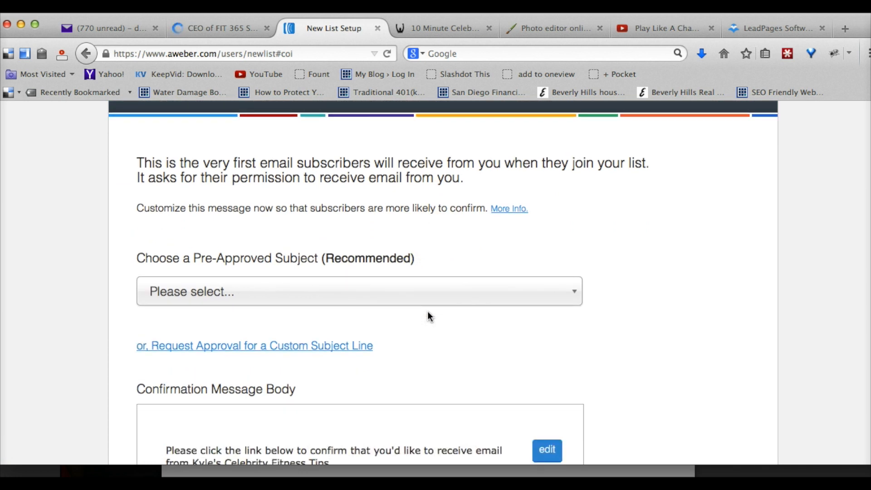
left_click(410, 299)
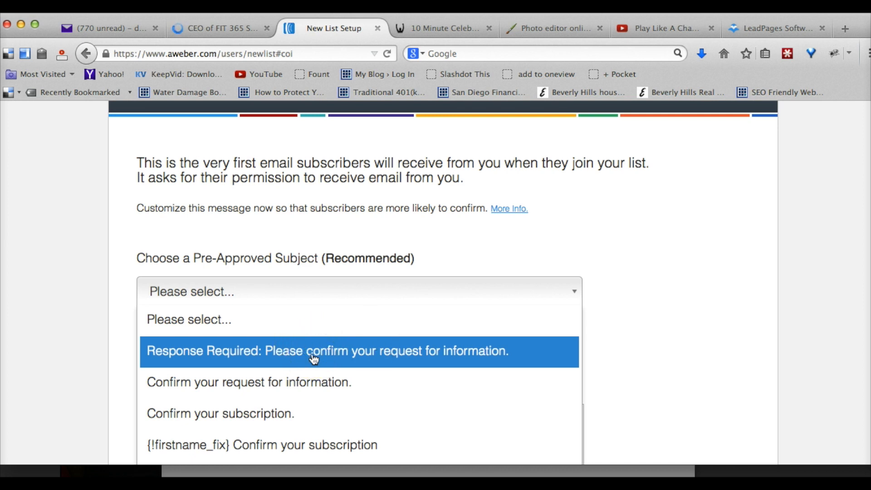
scroll(314, 360, "down", 1)
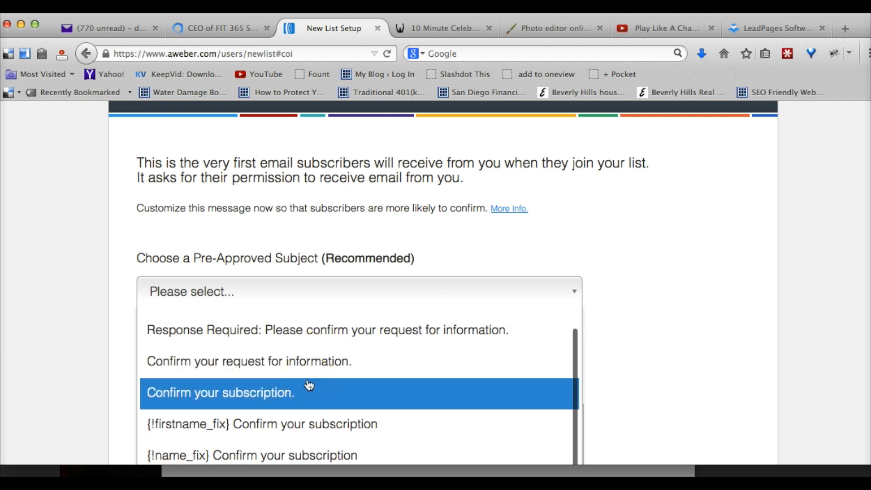
left_click(234, 333)
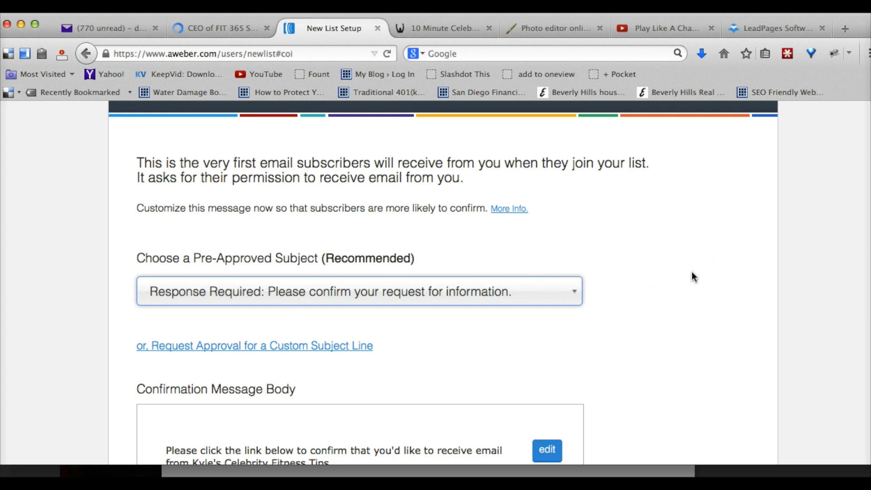
Review the confirmation message body, keep its default text, then approve the message and create the list.
scroll(693, 274, "down", 3)
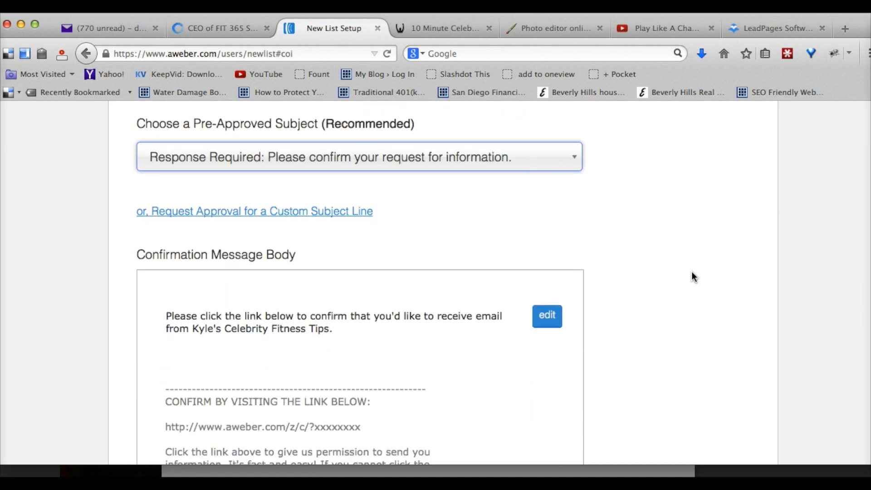
scroll(693, 276, "down", 1)
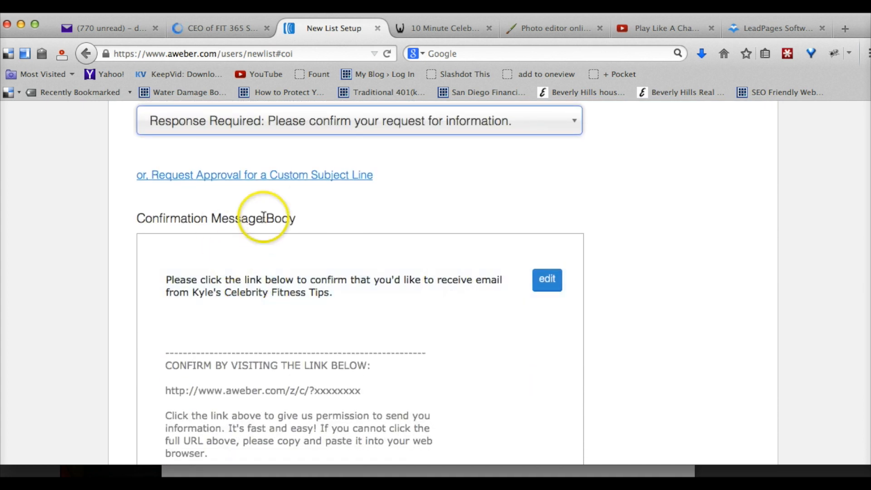
scroll(318, 258, "down", 1)
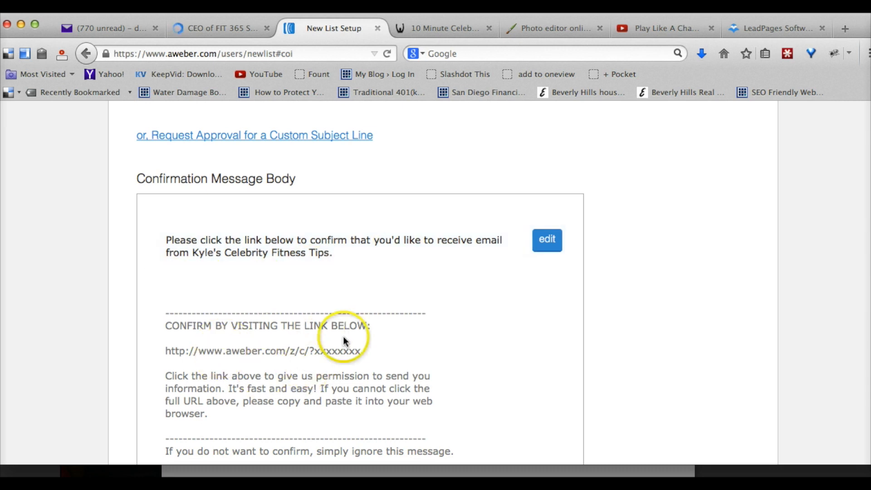
scroll(363, 338, "down", 2)
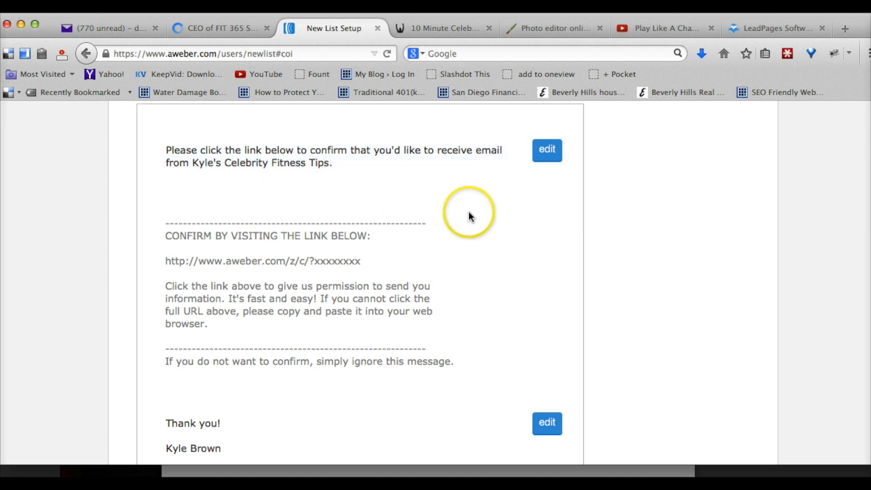
scroll(382, 260, "down", 1)
scroll(461, 321, "down", 3)
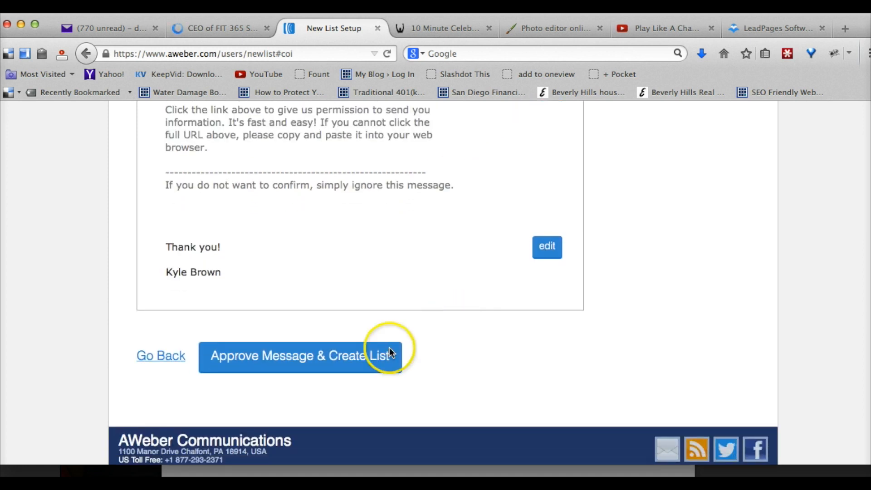
left_click(337, 359)
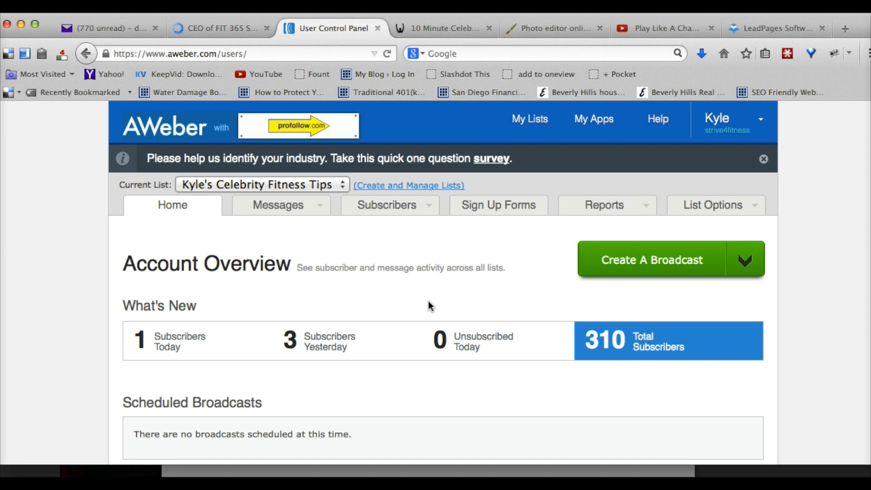
Open the follow-up messages page for the new list.
mouse_move(276, 213)
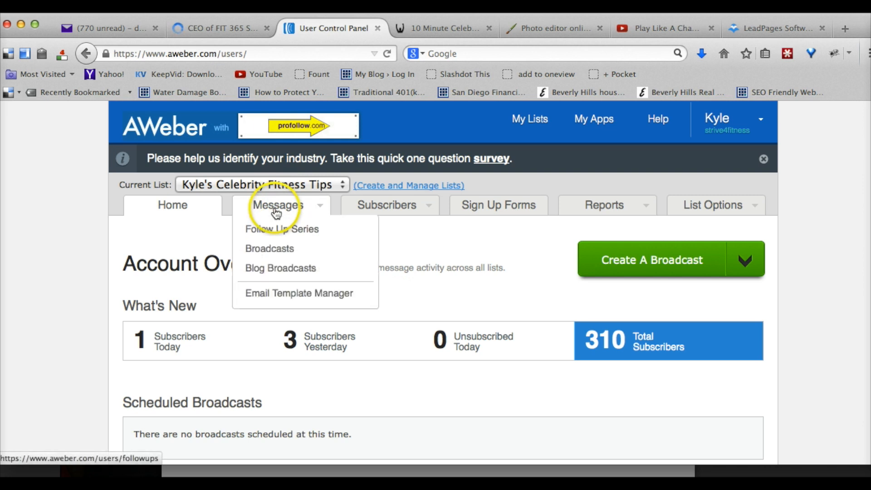
left_click(277, 214)
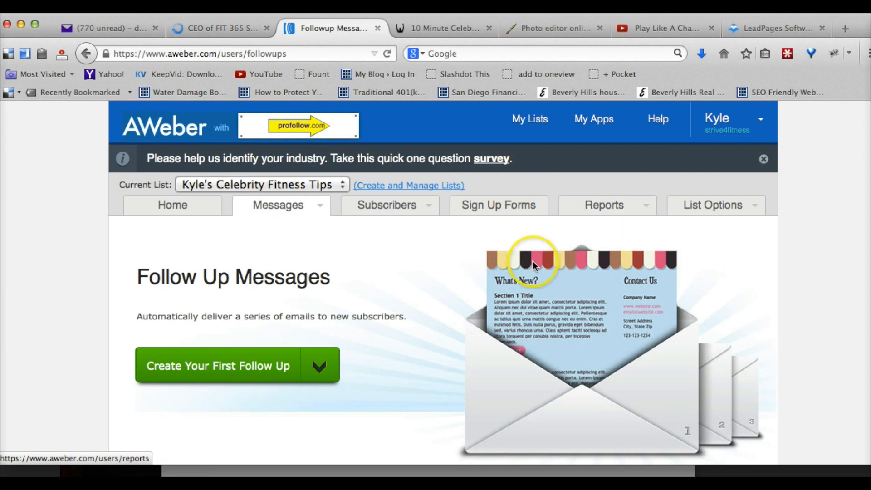
Create the list's first follow-up message and go to its Design stage.
scroll(355, 276, "down", 3)
left_click(242, 293)
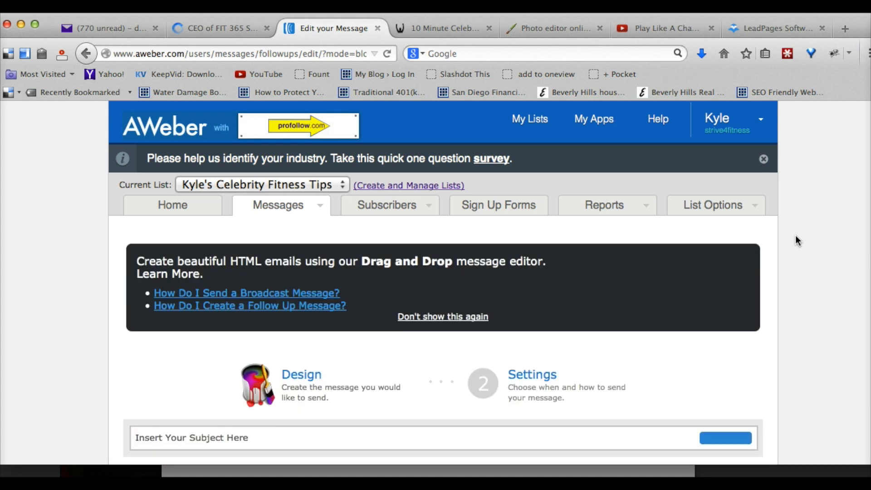
scroll(796, 239, "down", 5)
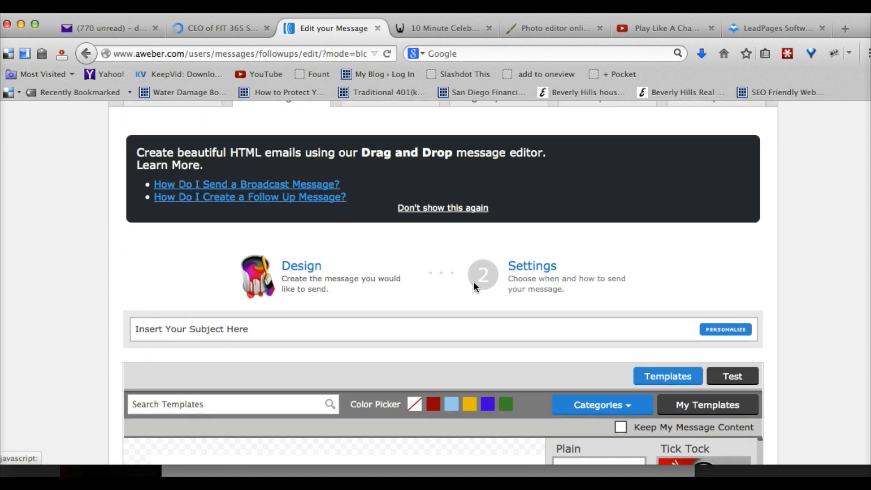
scroll(360, 255, "up", 1)
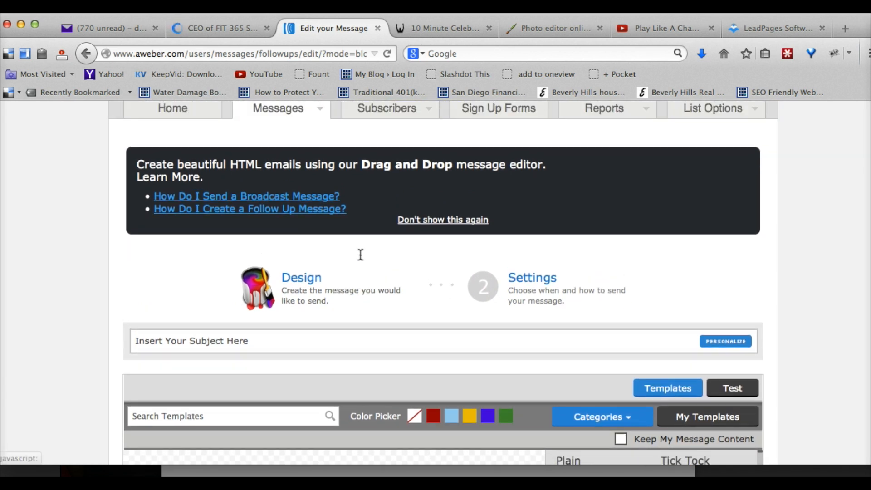
left_click(311, 279)
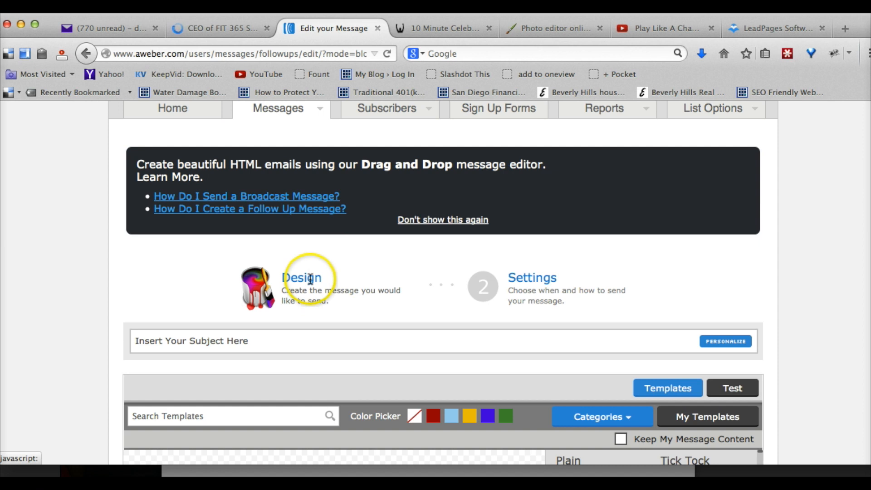
scroll(634, 257, "down", 3)
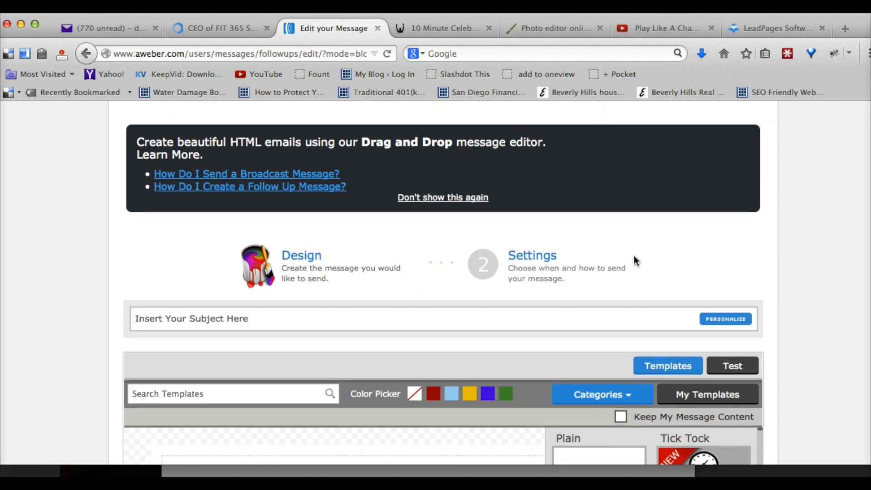
Clear the "Insert Your Subject Here" placeholder from the message's subject line.
scroll(634, 256, "down", 1)
left_click(331, 258)
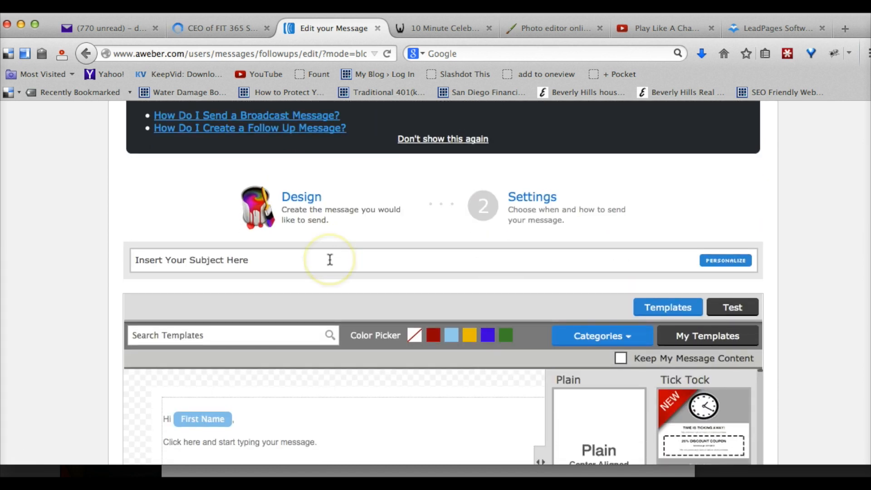
left_click(330, 260)
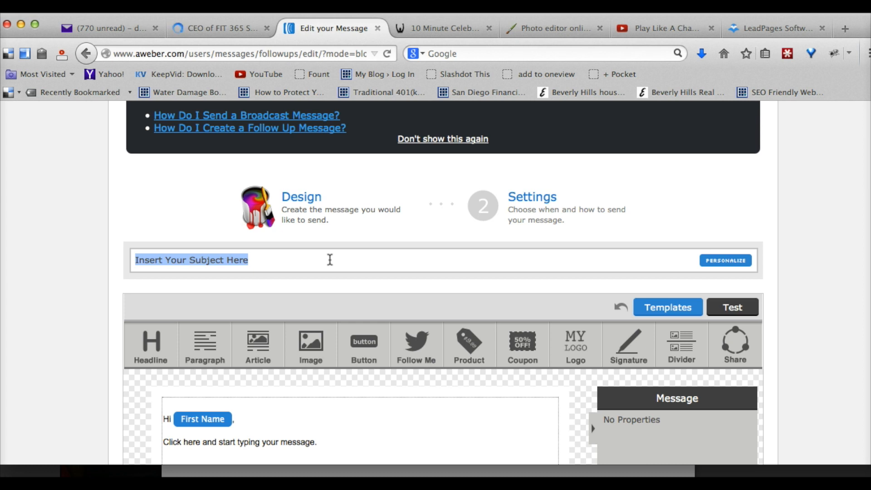
key("BackSpace")
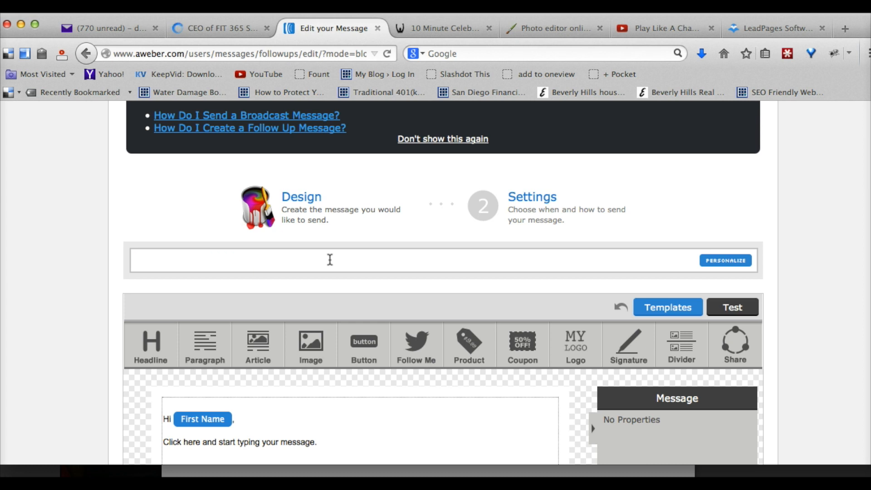
Switch to the "video auto responder" document and copy its text from "It's me." through the sentence ending "extremely effective exercise:".
scroll(325, 275, "down", 2)
scroll(291, 336, "down", 3)
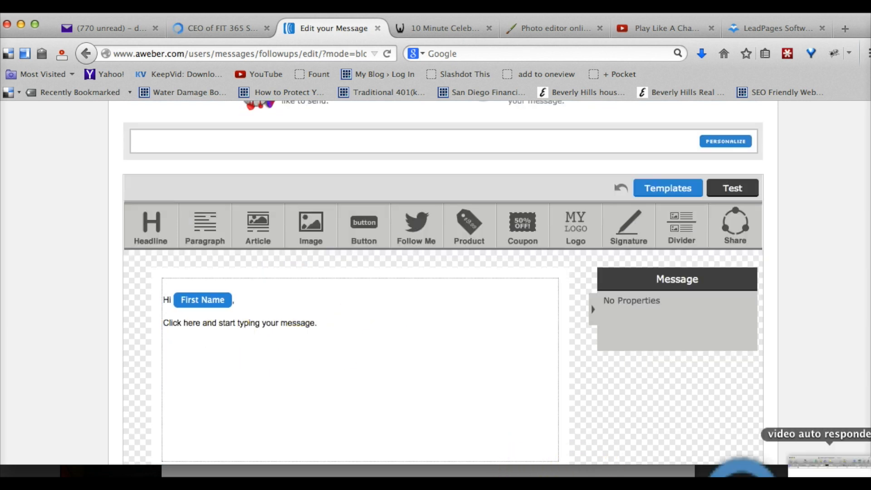
left_click(837, 470)
left_click(516, 388)
left_click_drag(644, 349, 227, 193)
key("super+c")
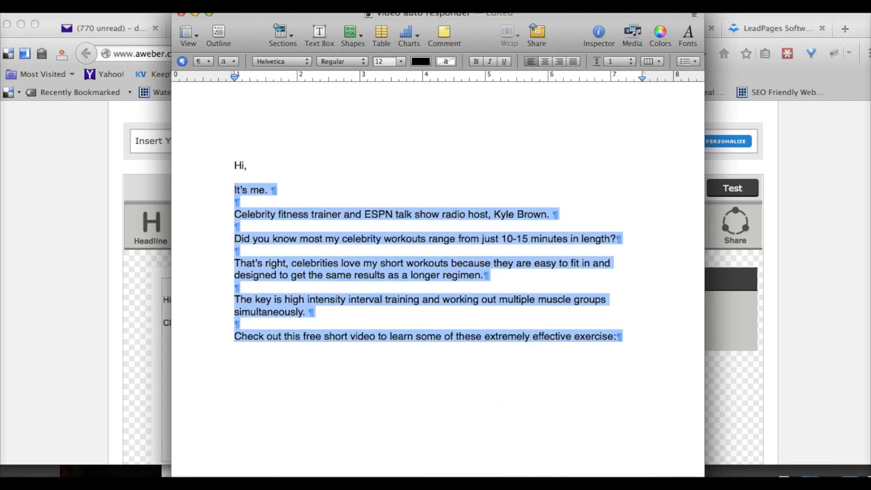
Return to the AWeber message and replace "Click here and start typing your message." with the copied text.
left_click(195, 13)
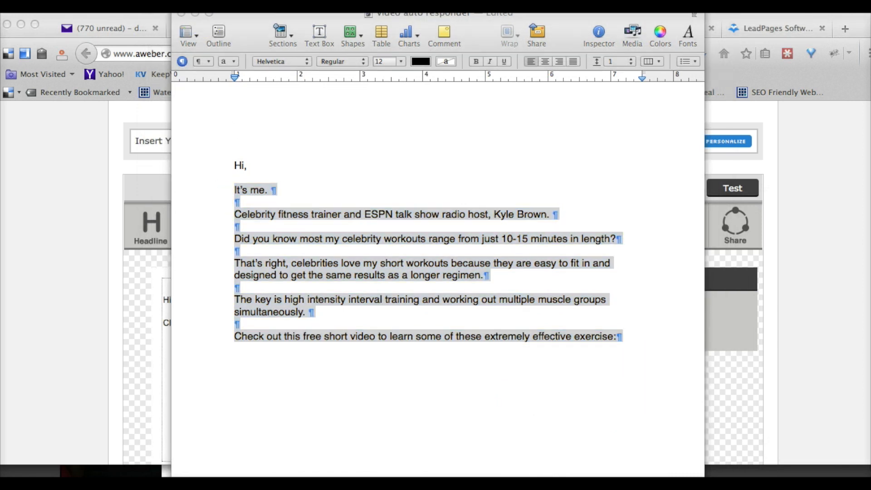
left_click(193, 14)
left_click(288, 352)
left_click(356, 315)
left_click_drag(318, 322, 167, 323)
key("super+v")
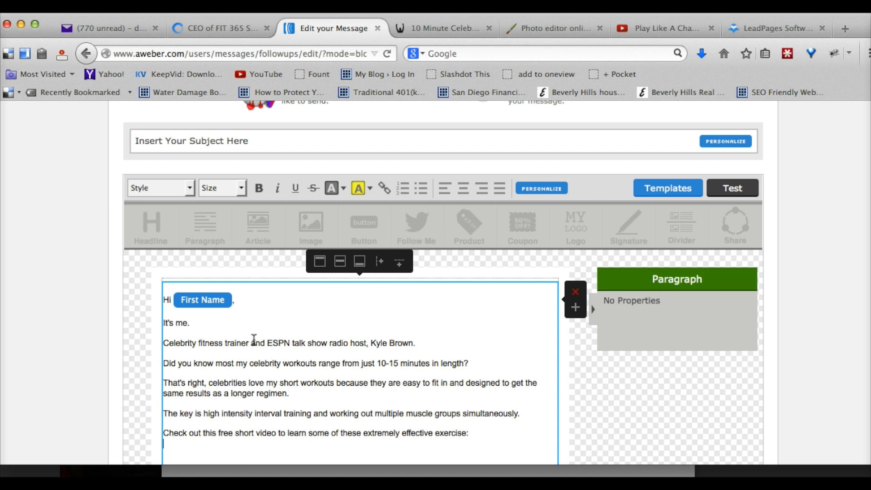
Review the pasted message from the First Name greeting to the closing sentence about the free short video.
scroll(254, 339, "down", 1)
left_click(177, 305)
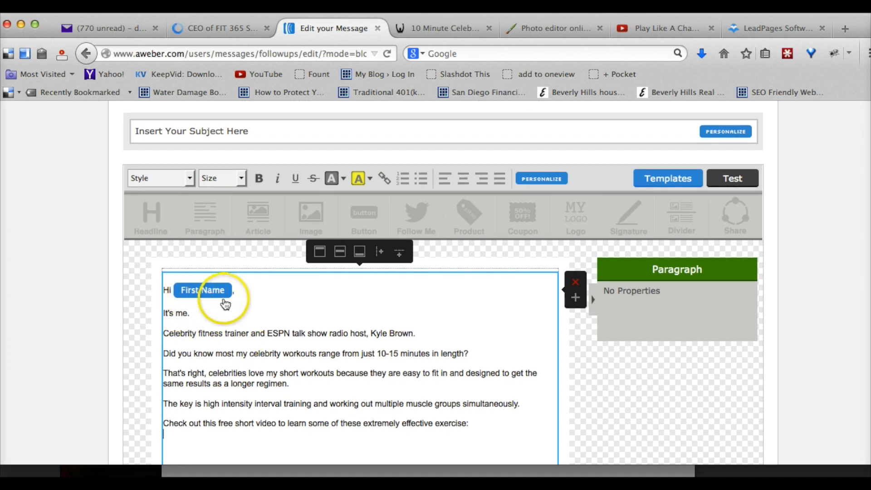
scroll(286, 291, "down", 2)
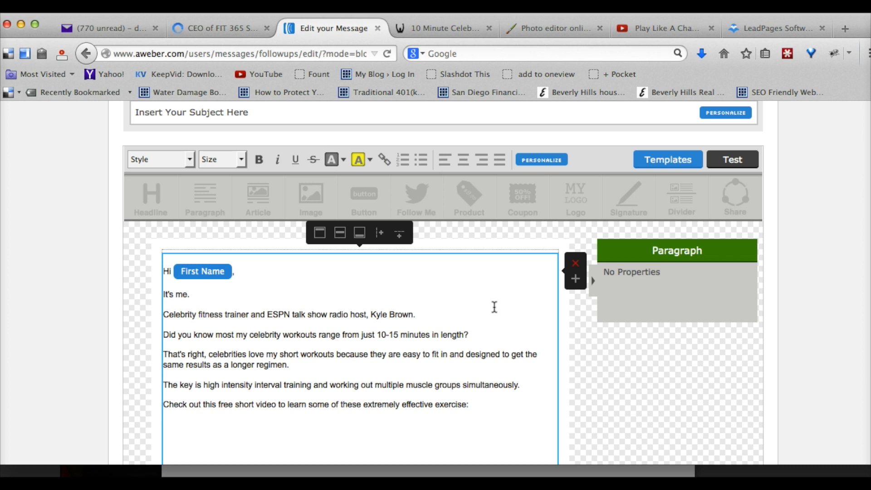
scroll(495, 307, "down", 1)
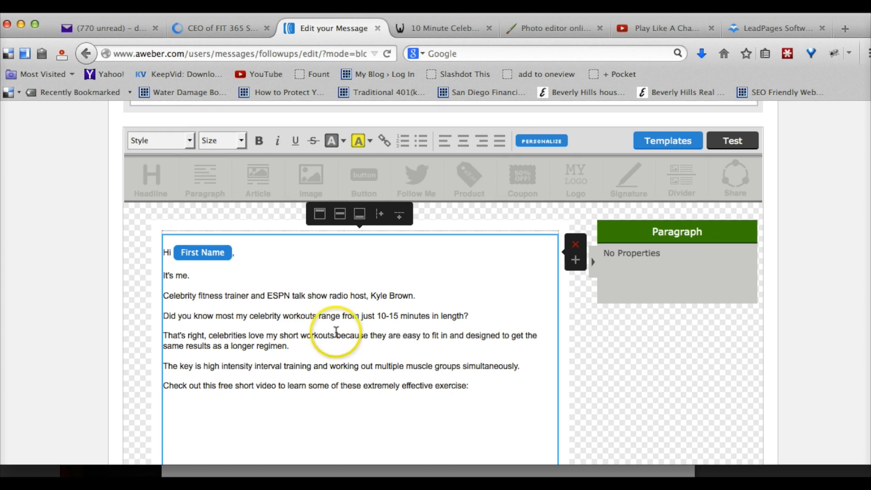
scroll(356, 302, "down", 1)
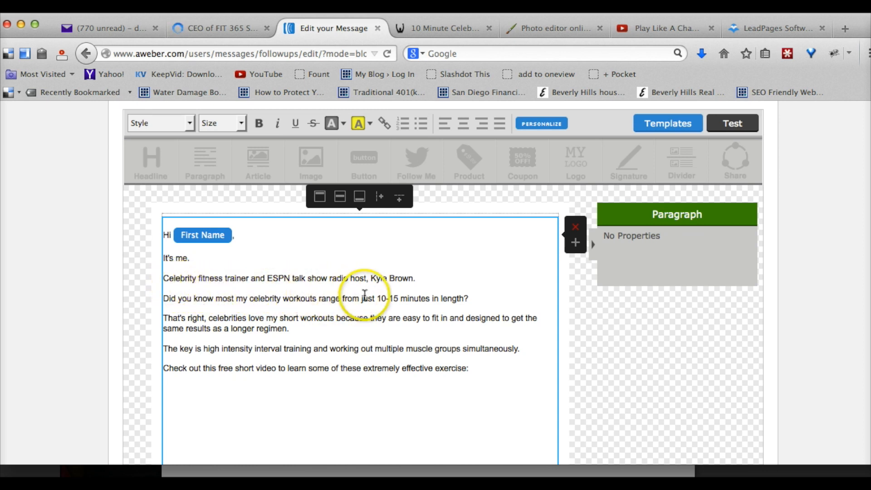
left_click(349, 380)
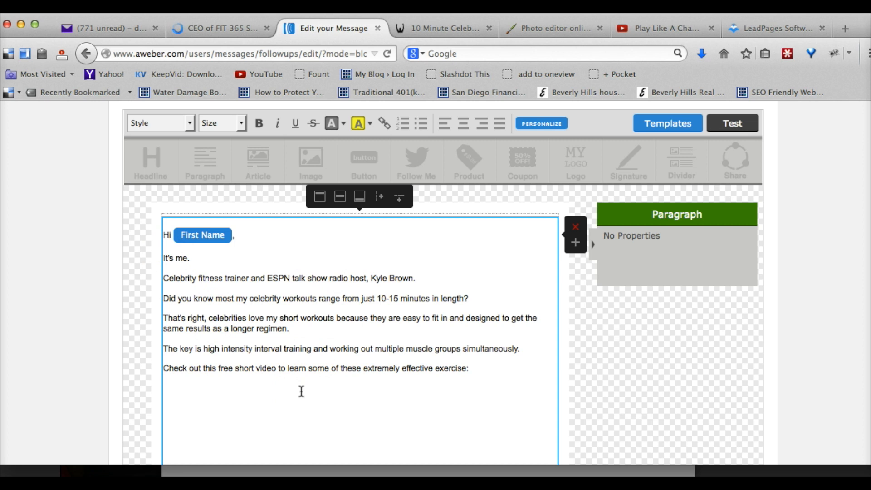
scroll(291, 320, "down", 1)
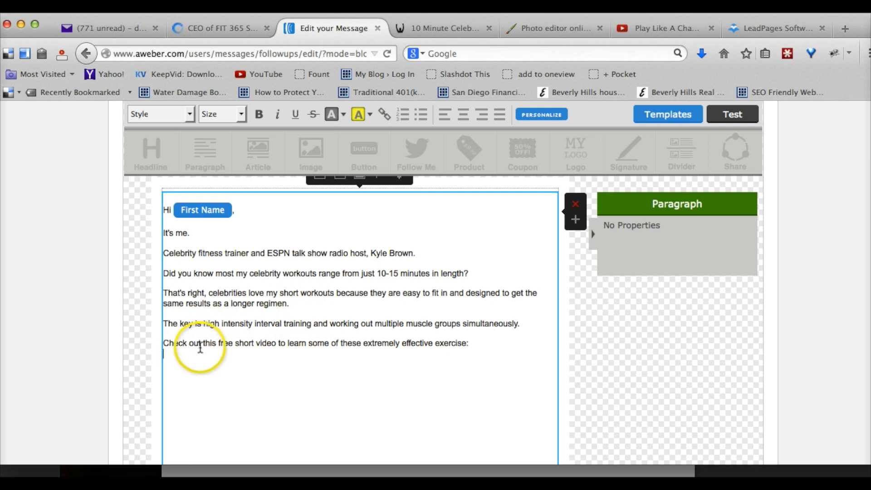
left_click_drag(215, 343, 286, 342)
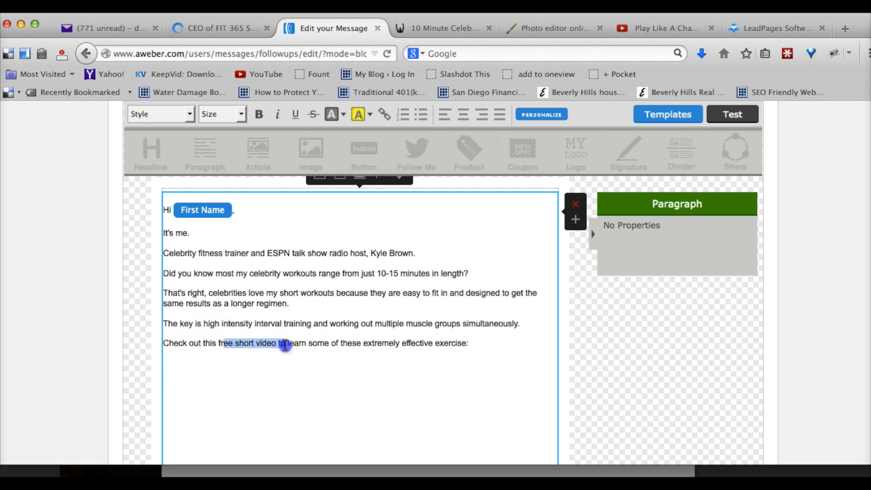
left_click(285, 372)
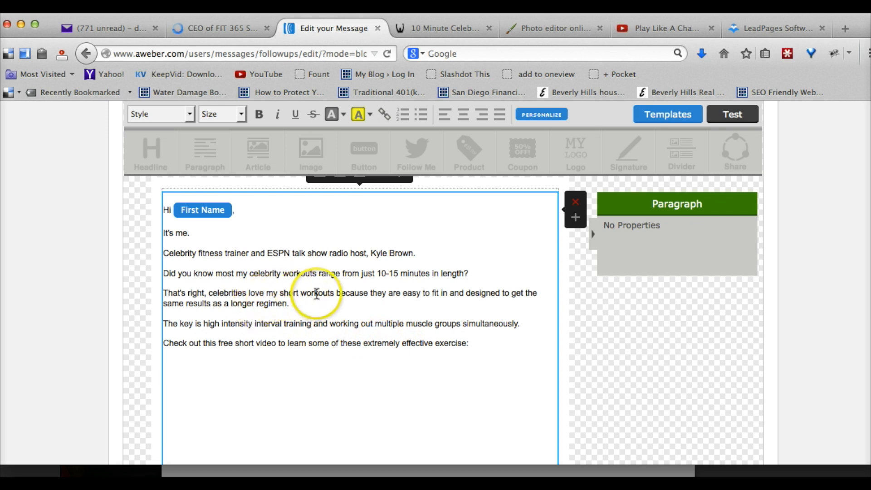
Remove all blank lines below the closing sentence "Check out this free short video to learn some of these extremely effective exercise:".
scroll(369, 421, "down", 2)
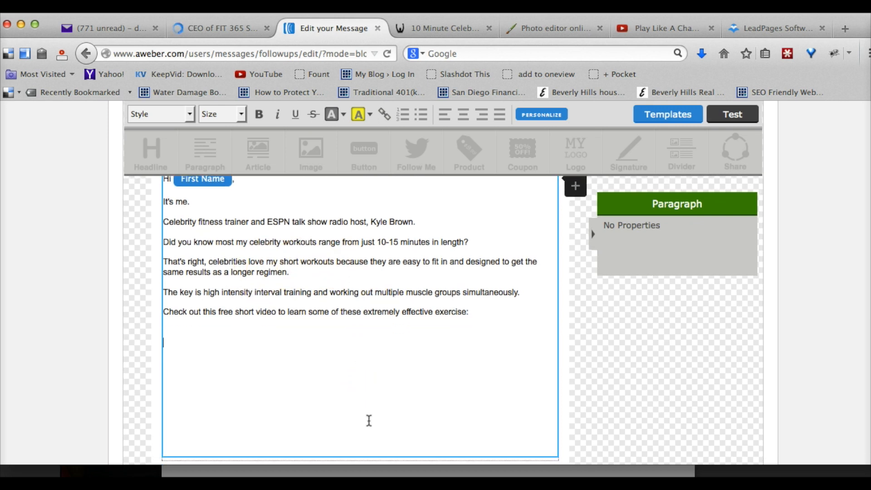
scroll(369, 420, "down", 1)
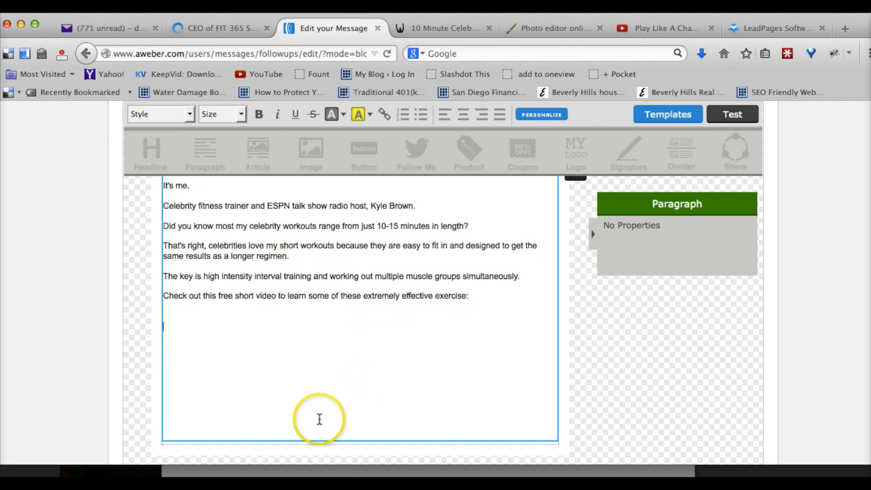
left_click(227, 424)
key("BackSpace")
key("BackSpace")
key("BackSpace")
key("BackSpace")
key("BackSpace")
key("BackSpace")
key("BackSpace")
key("BackSpace")
key("BackSpace")
key("BackSpace")
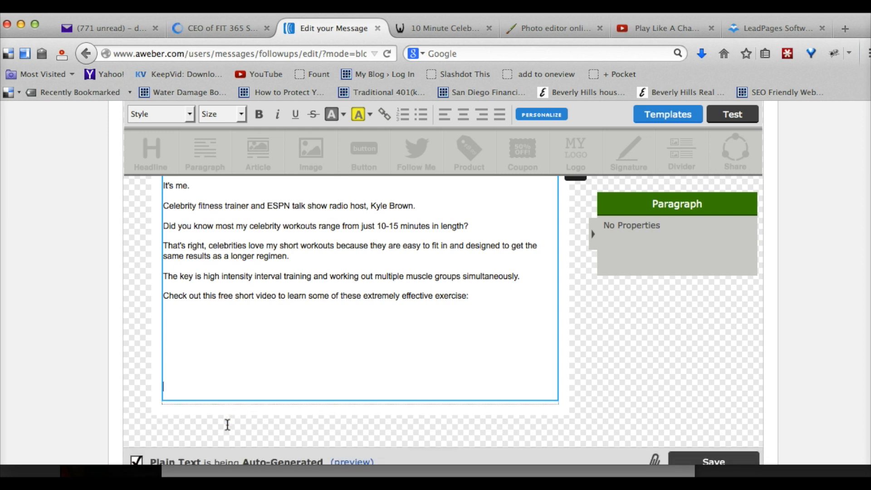
key("BackSpace")
key("BackSpace")
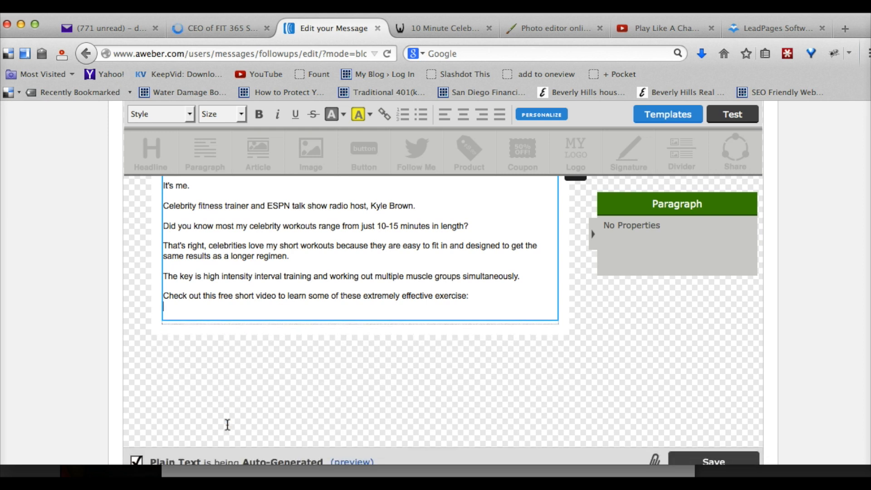
key("BackSpace")
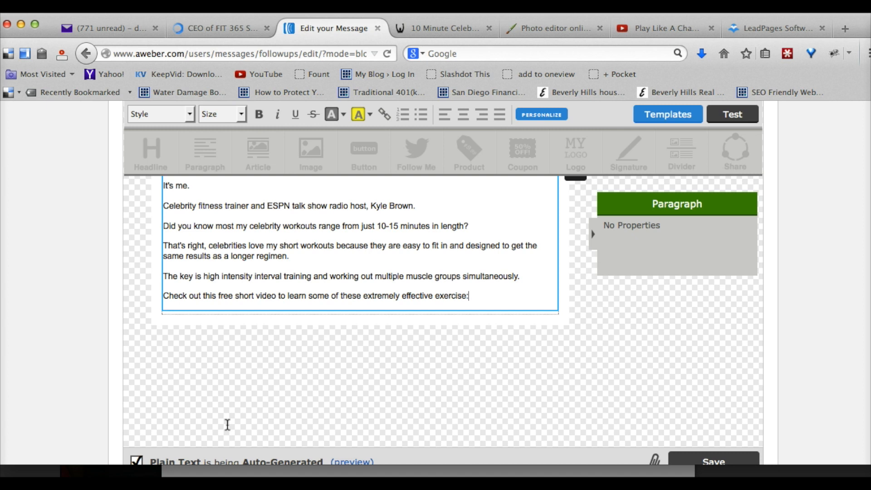
Add an Image block to the message directly below the text paragraph.
scroll(506, 419, "up", 1)
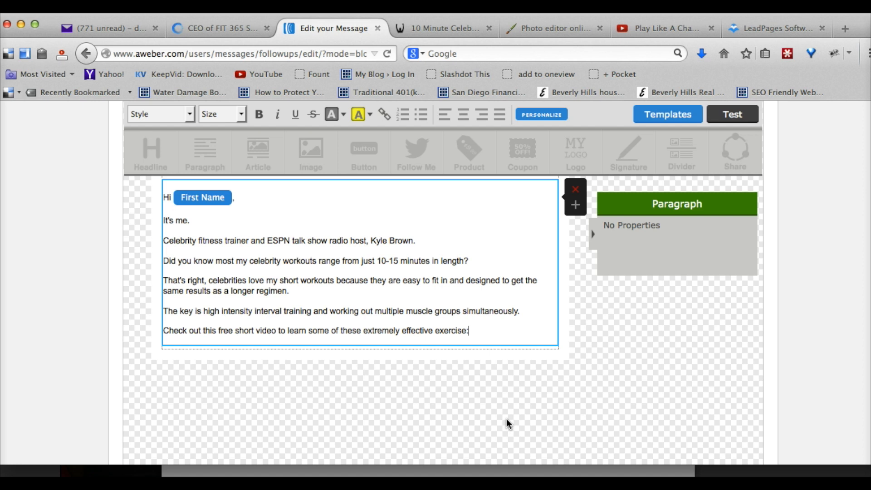
left_click(571, 395)
scroll(581, 395, "up", 1)
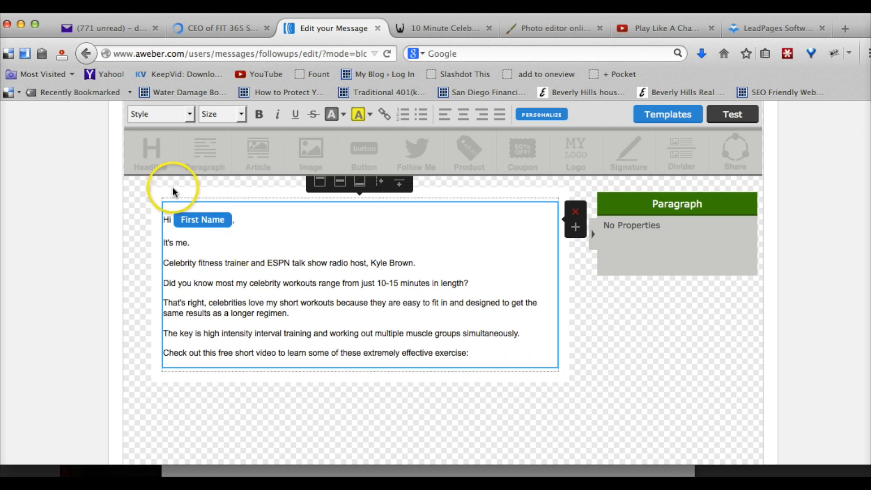
left_click(305, 161)
left_click_drag(310, 158, 303, 386)
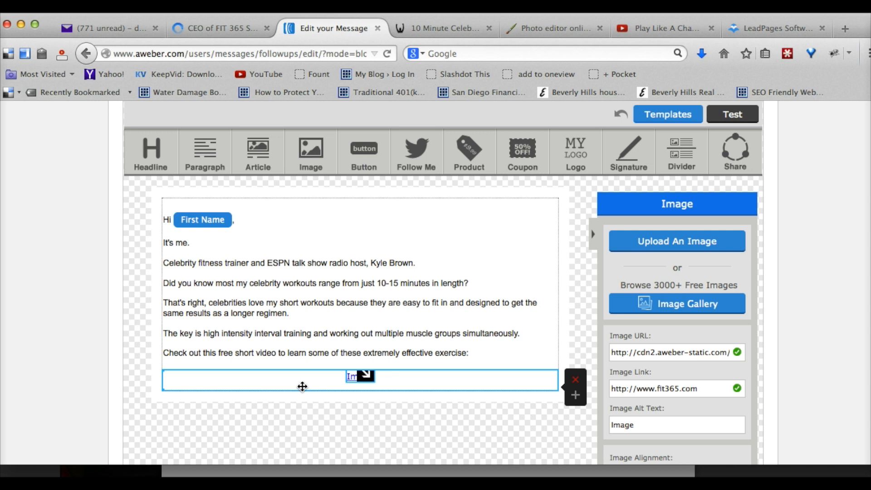
scroll(806, 244, "down", 1)
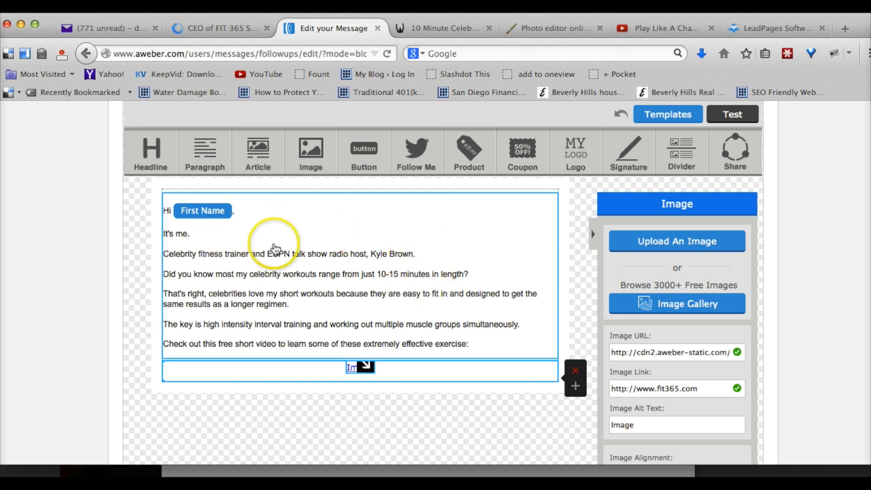
Switch to the YouTube video "Play Like A Champion: Fit Score Test Part 1" and capture its player frame as a screenshot.
left_click(650, 27)
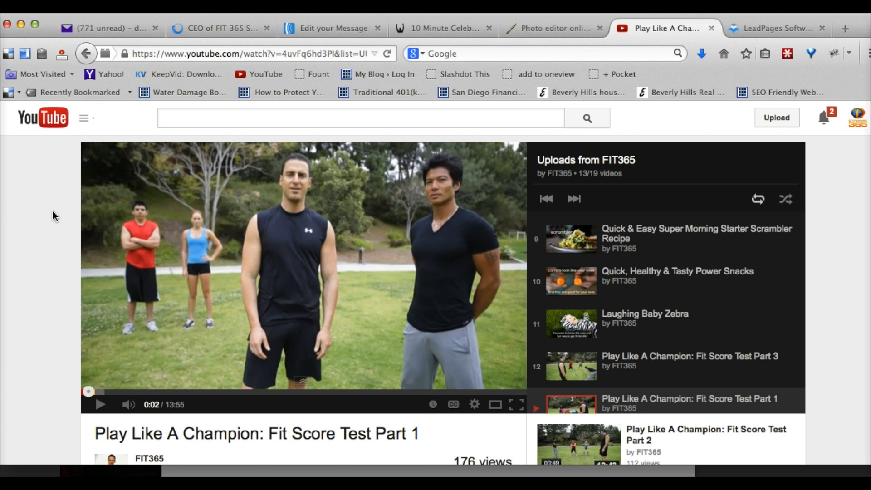
left_click_drag(82, 144, 524, 410)
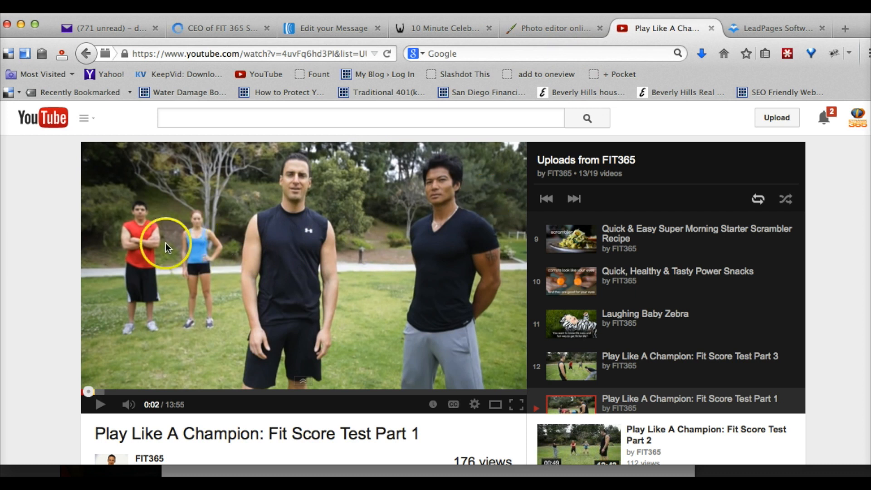
Switch to the Pixlr website and open Pixlr Editor.
left_click(548, 34)
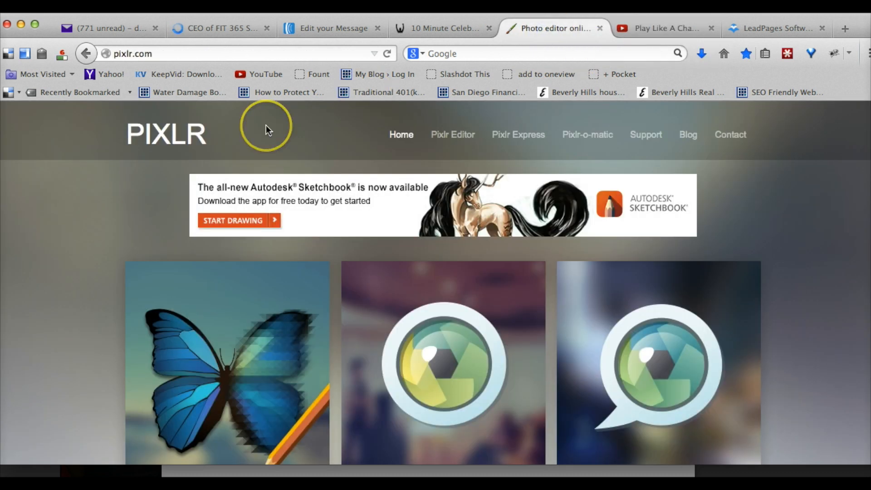
scroll(112, 162, "down", 1)
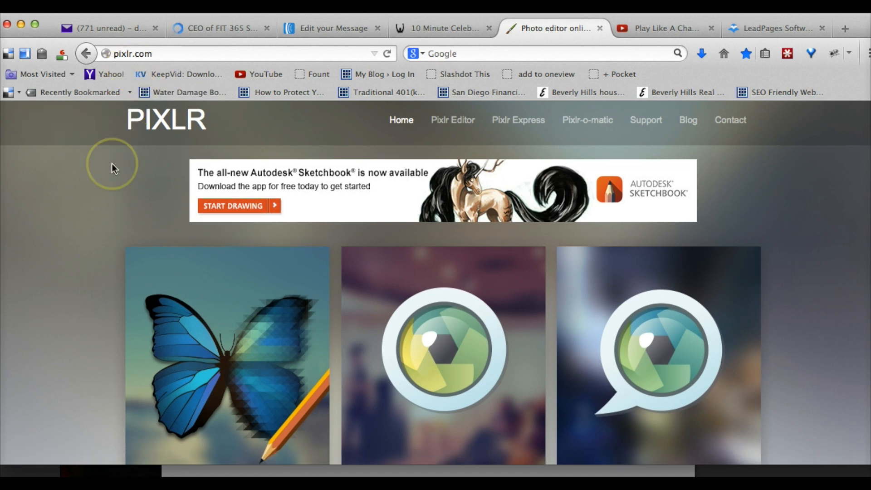
scroll(158, 155, "down", 5)
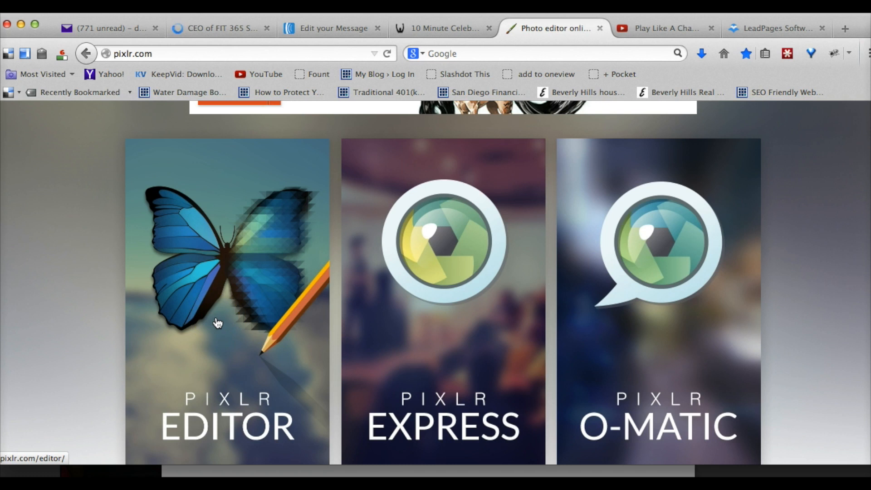
left_click(218, 322)
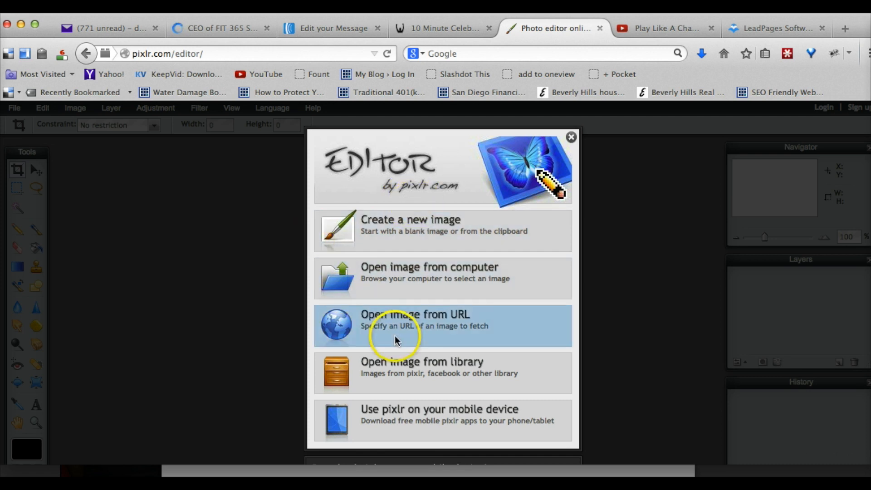
Open the 3.17.46 PM screenshot of the video frame from the Screenshots folder on the Desktop.
left_click(425, 270)
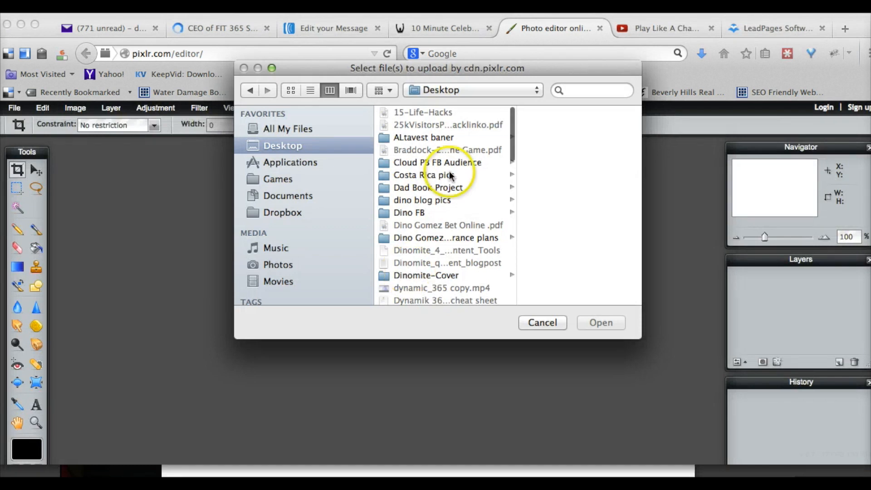
scroll(451, 175, "down", 10)
left_click(418, 174)
scroll(566, 181, "down", 10)
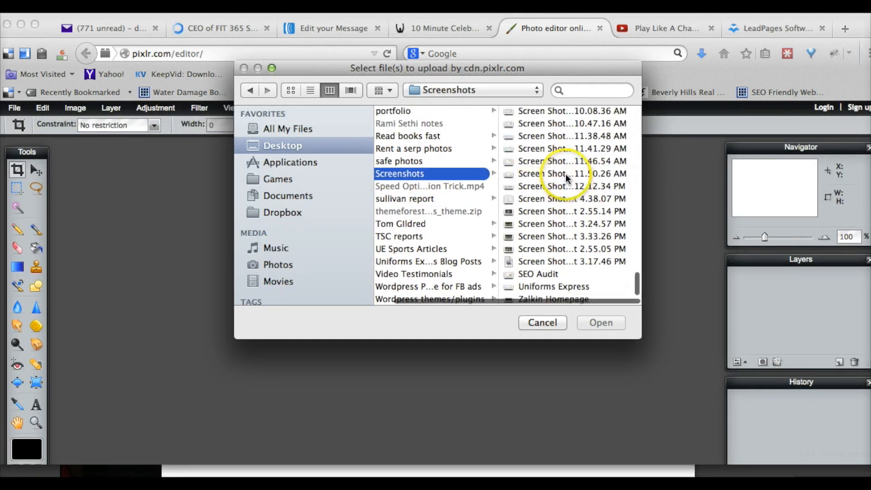
left_click(558, 260)
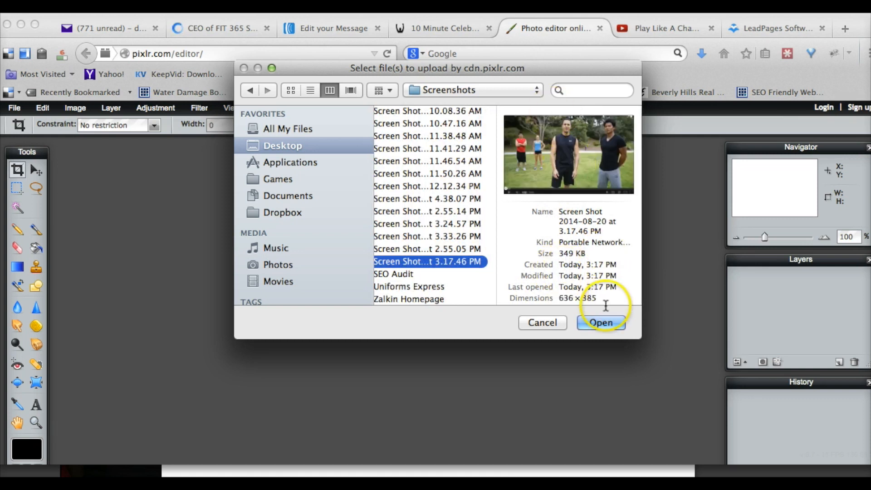
left_click(601, 323)
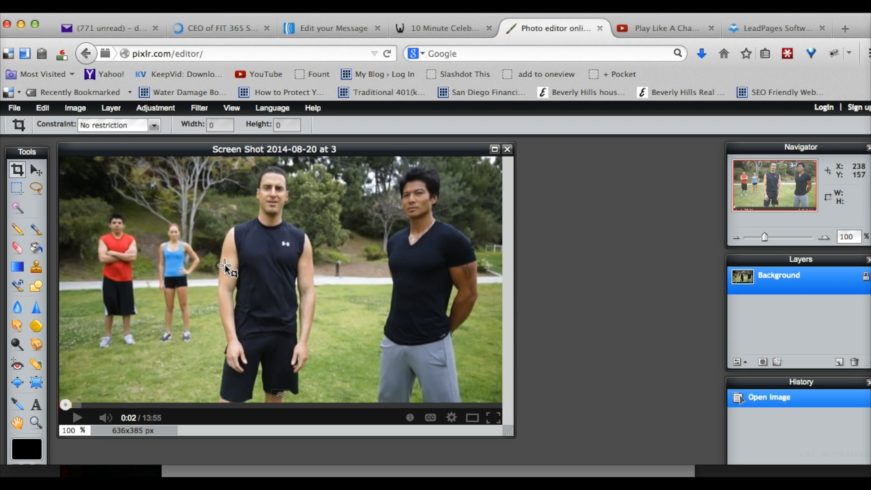
Add play_button.png from the Desktop folder "dino blog pics" as a new layer over the screenshot.
left_click(123, 162)
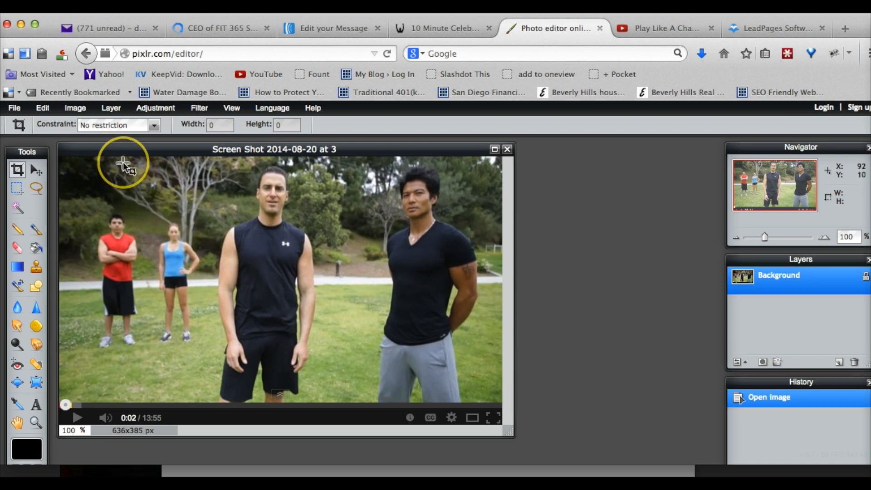
left_click(109, 108)
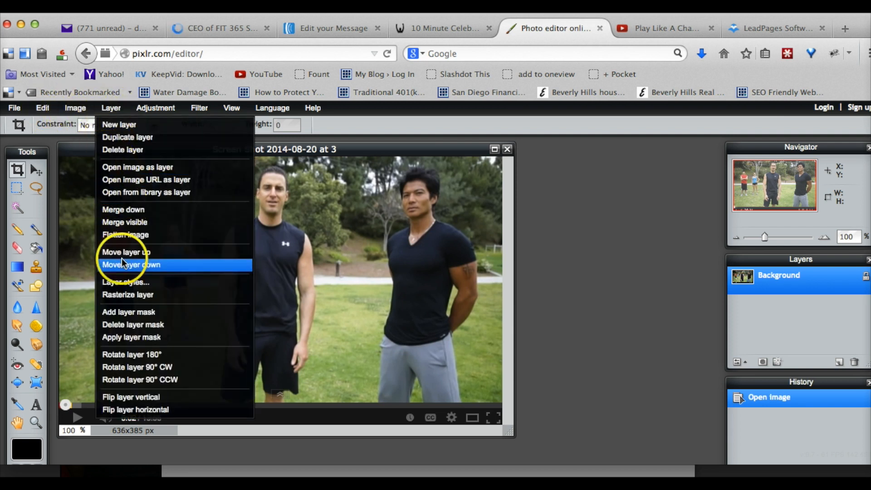
left_click(131, 167)
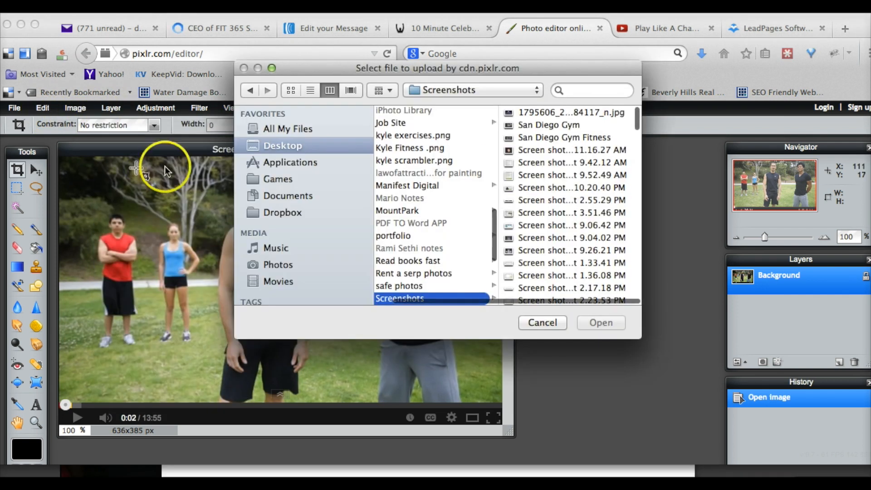
left_click(278, 146)
scroll(401, 182, "up", 10)
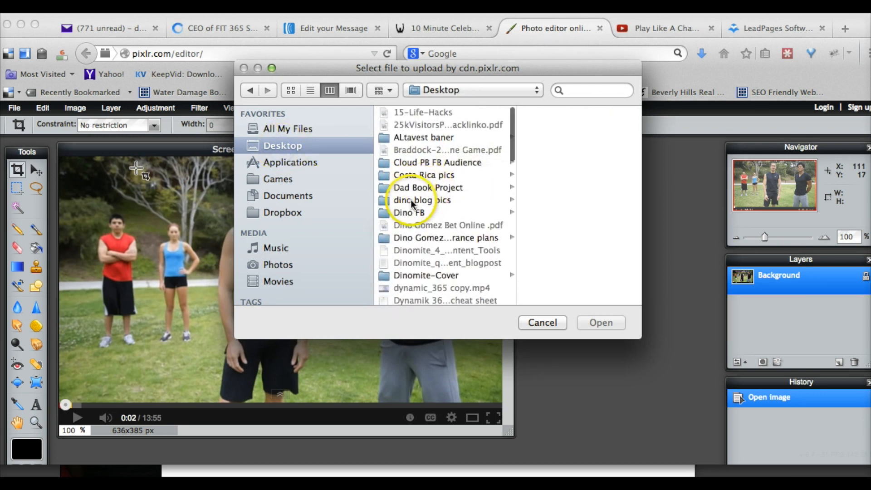
left_click(411, 203)
left_click(557, 150)
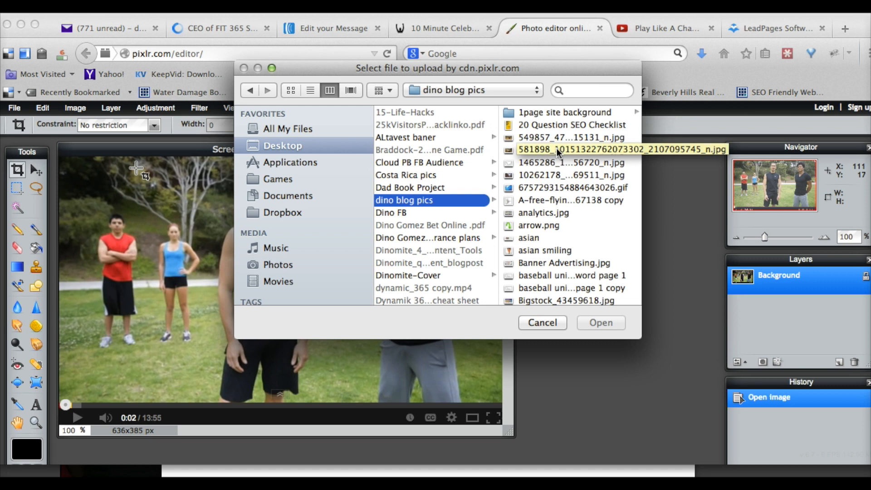
scroll(569, 145, "down", 5)
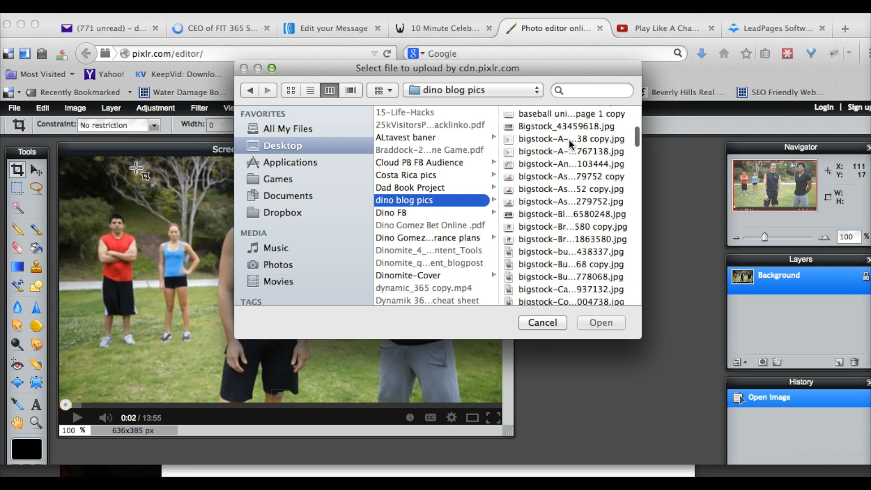
scroll(572, 200, "down", 10)
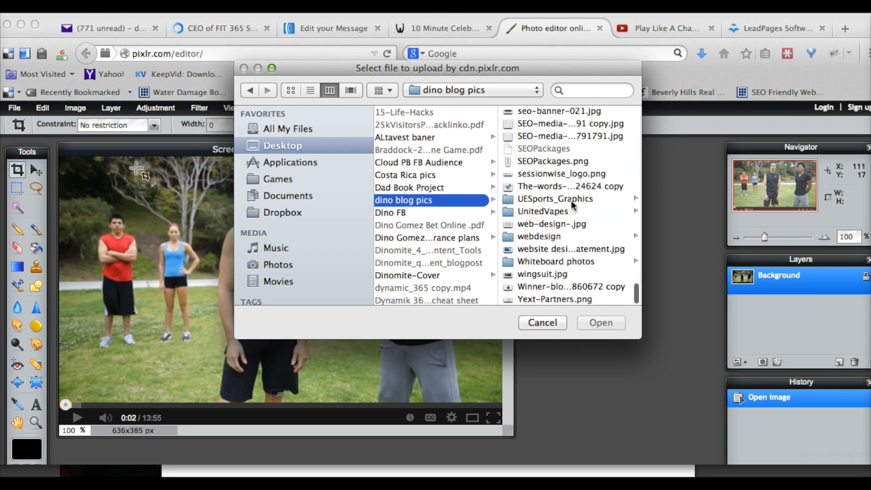
scroll(573, 205, "up", 2)
scroll(571, 200, "up", 3)
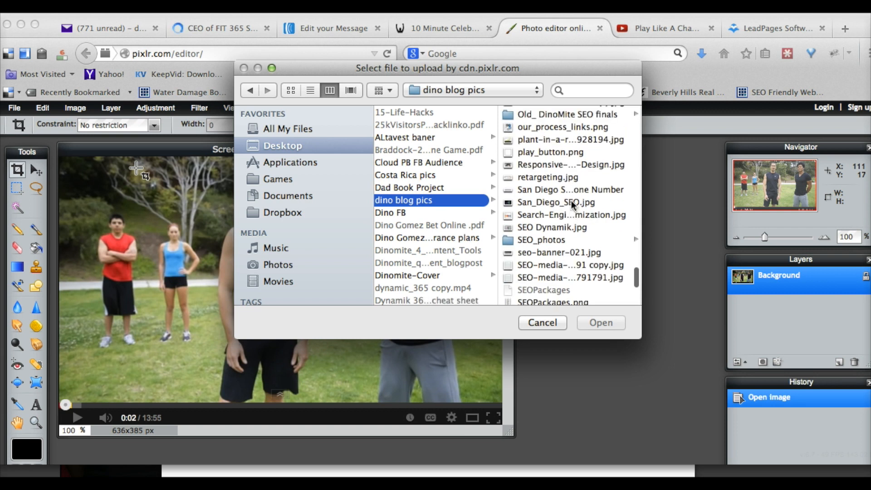
left_click(535, 153)
left_click(600, 322)
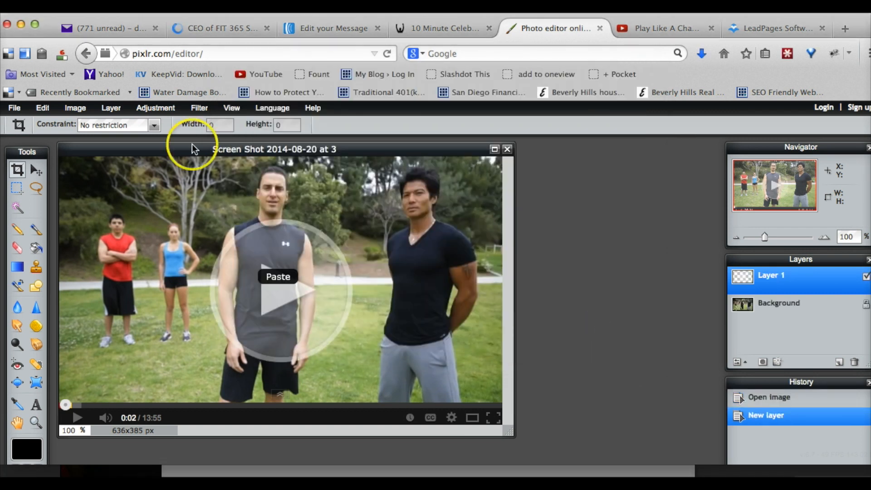
Move the play button layer slightly higher over the video frame with Free transform and apply the change.
left_click(43, 107)
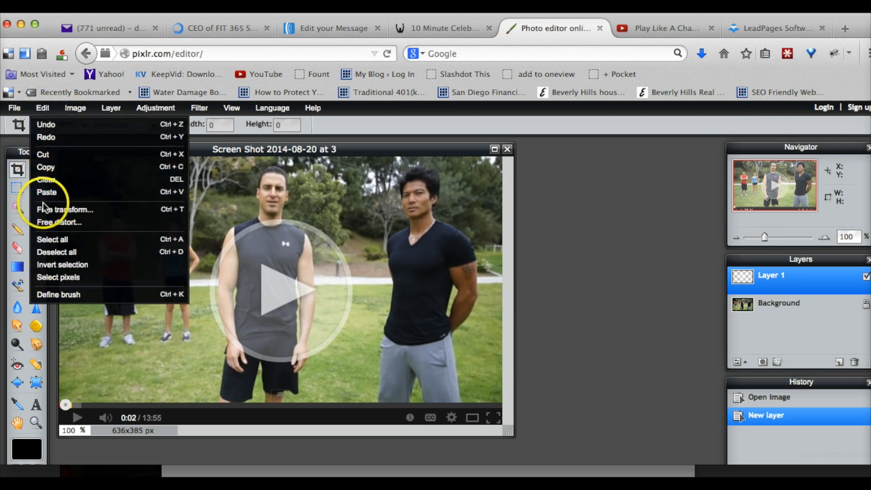
left_click(65, 209)
left_click_drag(251, 276, 261, 241)
left_click(422, 253)
left_click(419, 267)
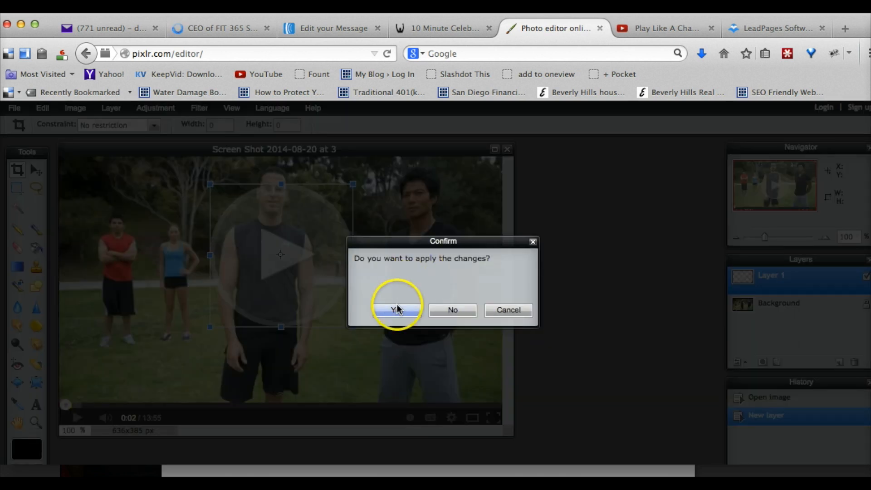
left_click(397, 309)
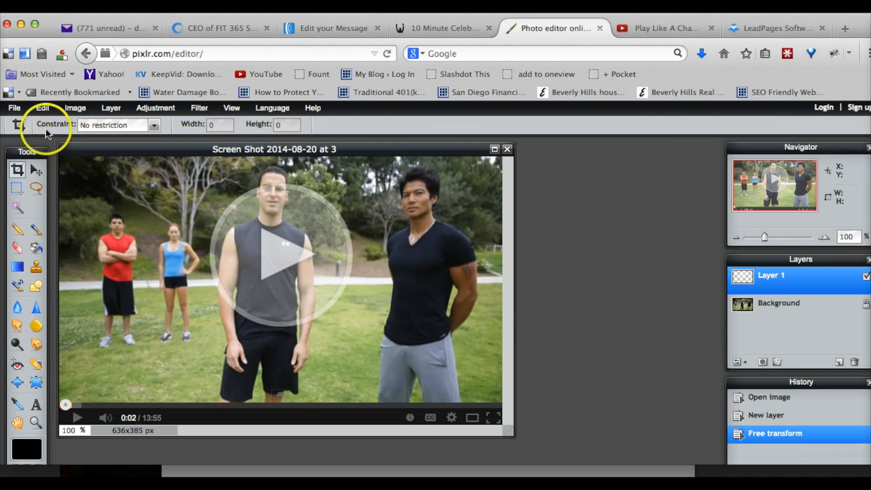
Save the image to the Desktop as a PNG named with the person's first name followed by "Celeb Fitness Play Button".
left_click(16, 109)
left_click(20, 180)
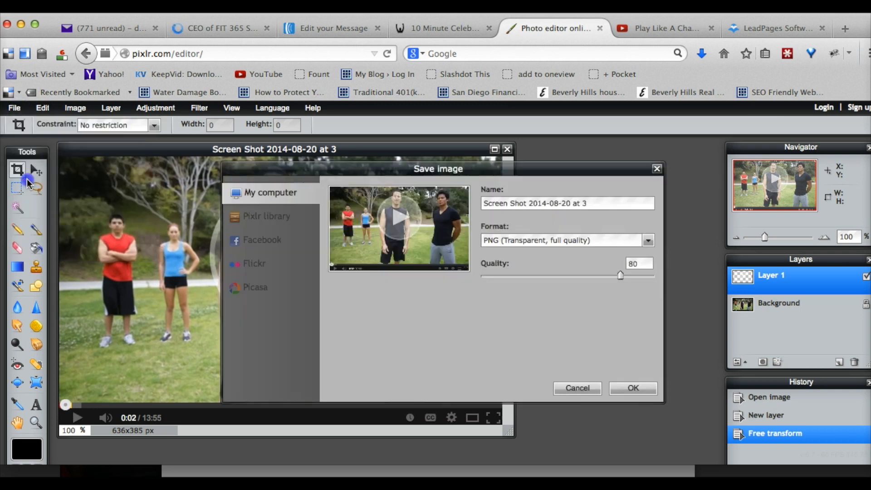
triple_click(582, 203)
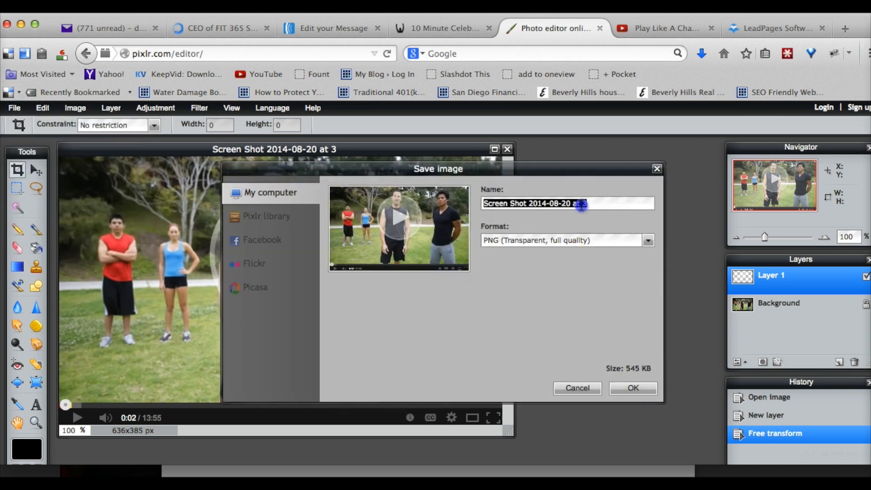
type("Key")
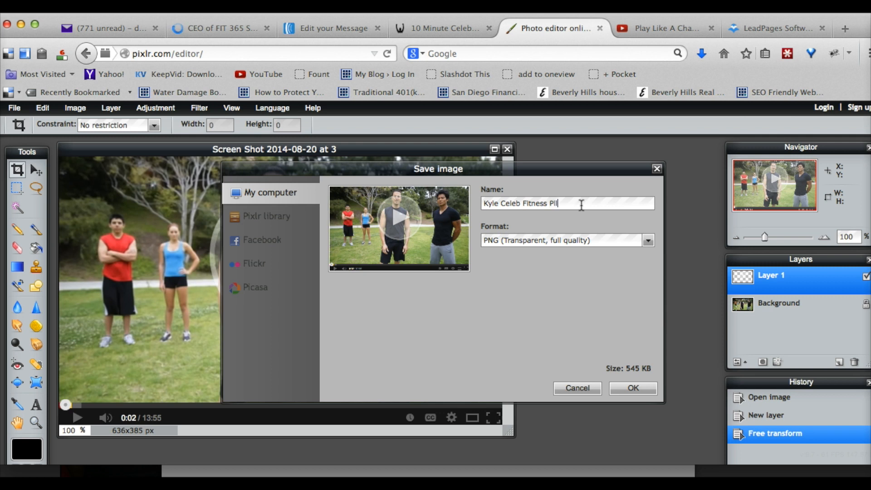
left_click(634, 390)
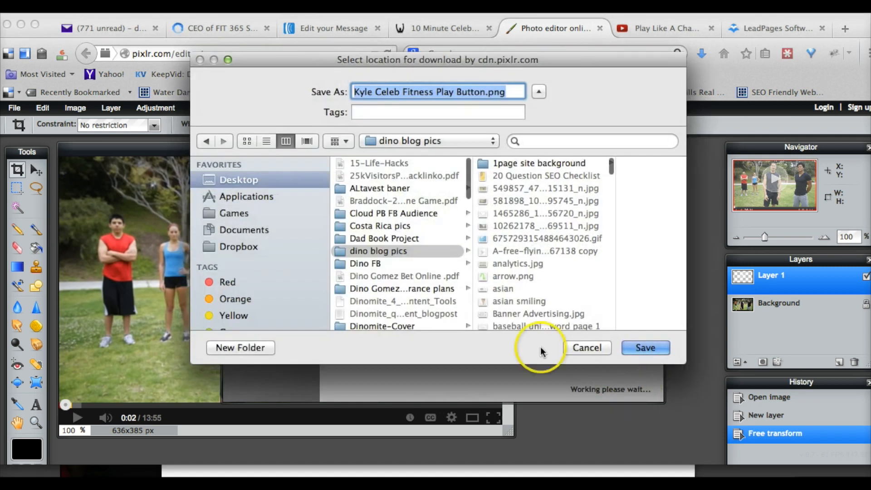
left_click(237, 180)
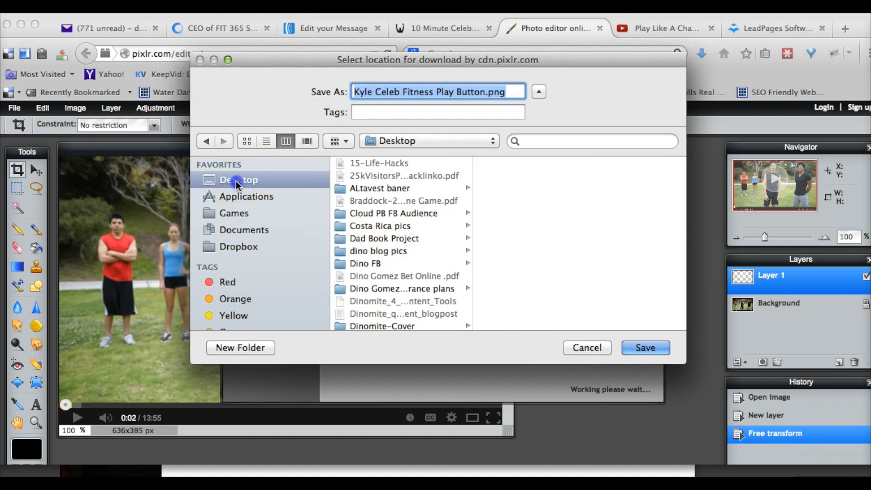
left_click(644, 348)
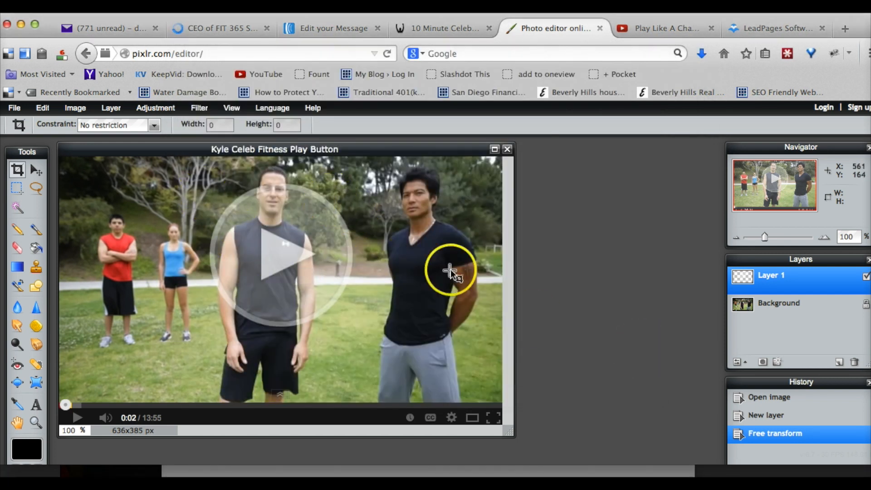
Search Google Images in a new browser tab for "play button transparent" and look through the results.
left_click(845, 30)
left_click(510, 54)
type("play button transparent")
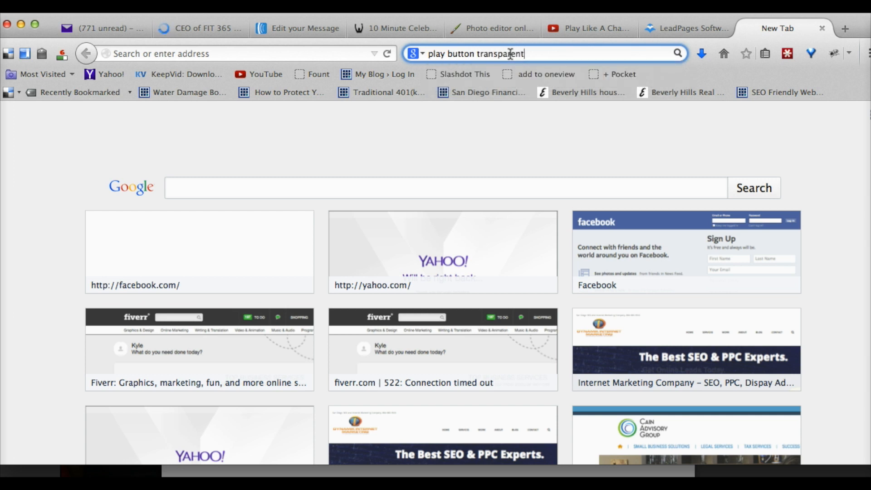
key("Return")
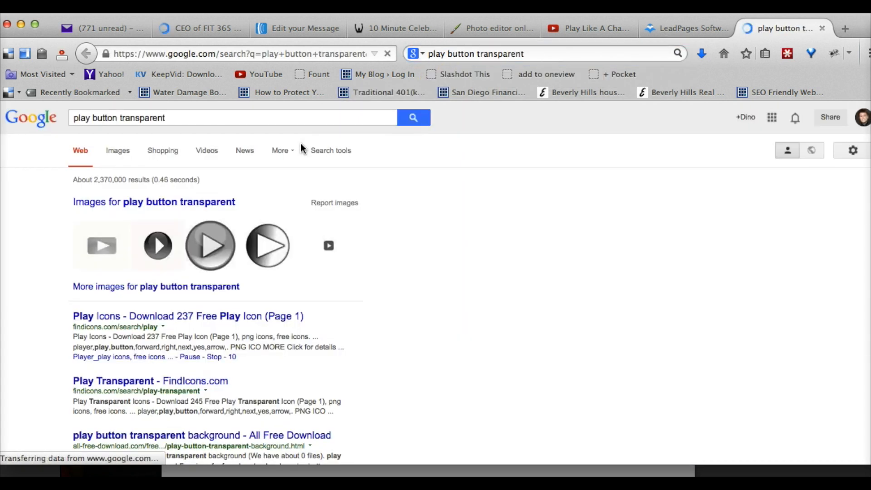
left_click(114, 152)
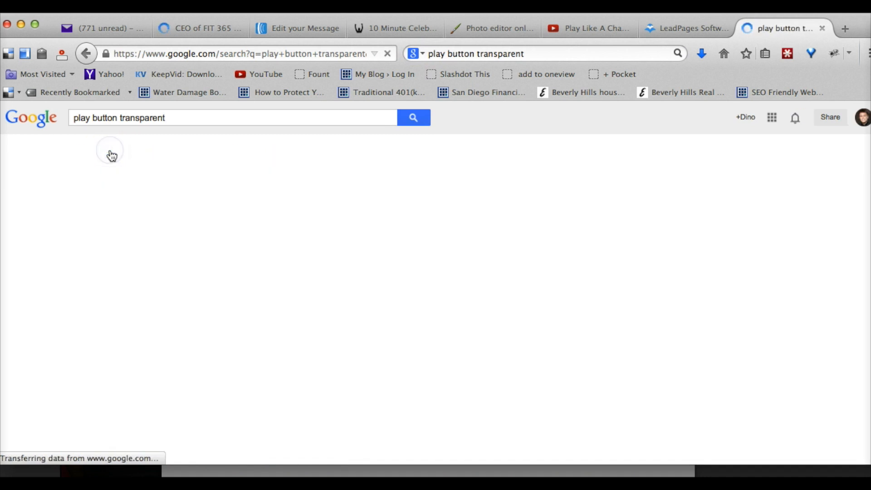
scroll(200, 241, "down", 3)
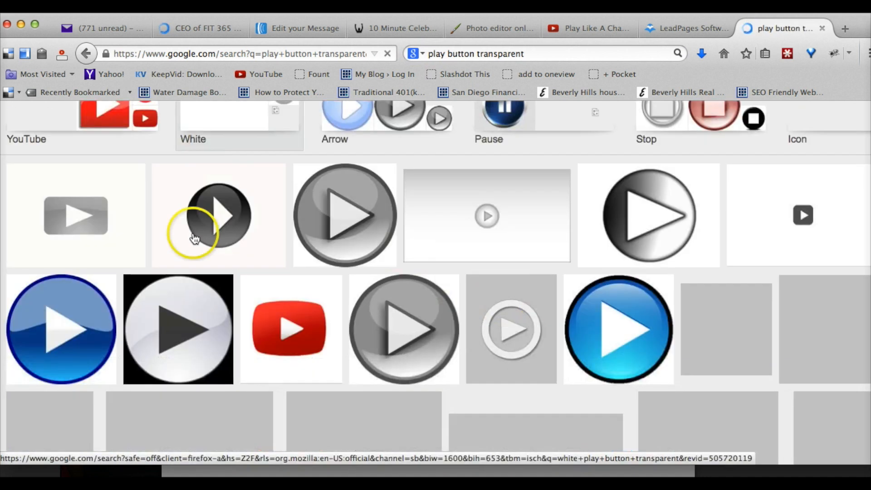
scroll(486, 273, "down", 5)
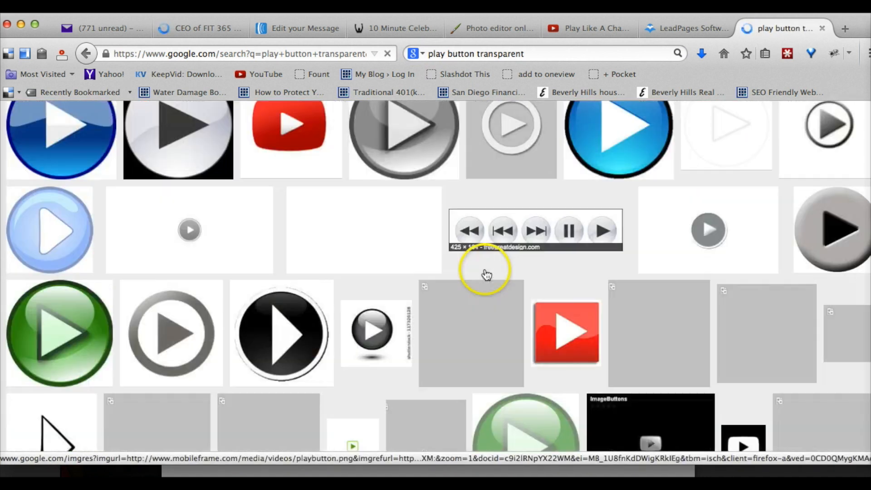
scroll(479, 275, "up", 8)
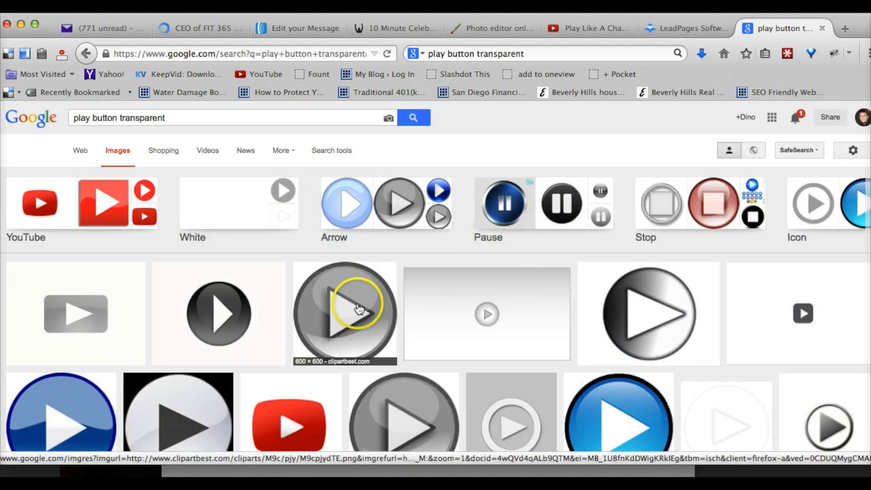
Refine the image search to "play button transparent png", look through the results and close the search tab.
left_click(187, 119)
type("pn")
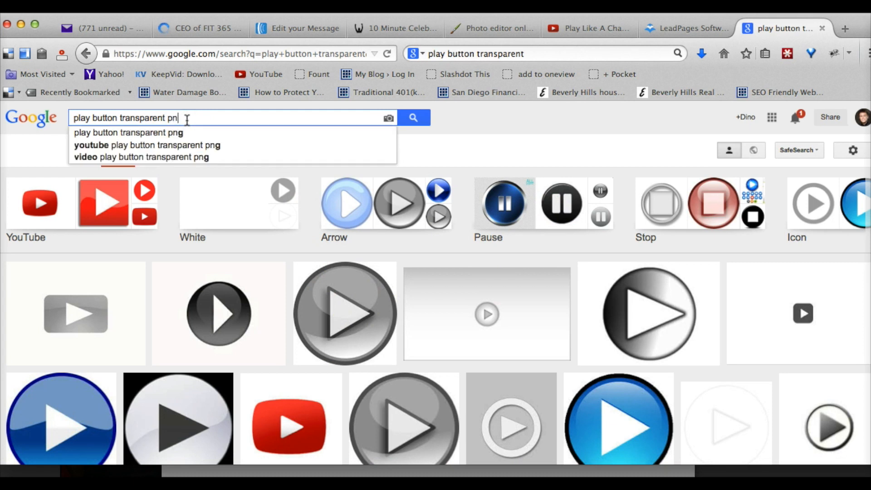
key("Return")
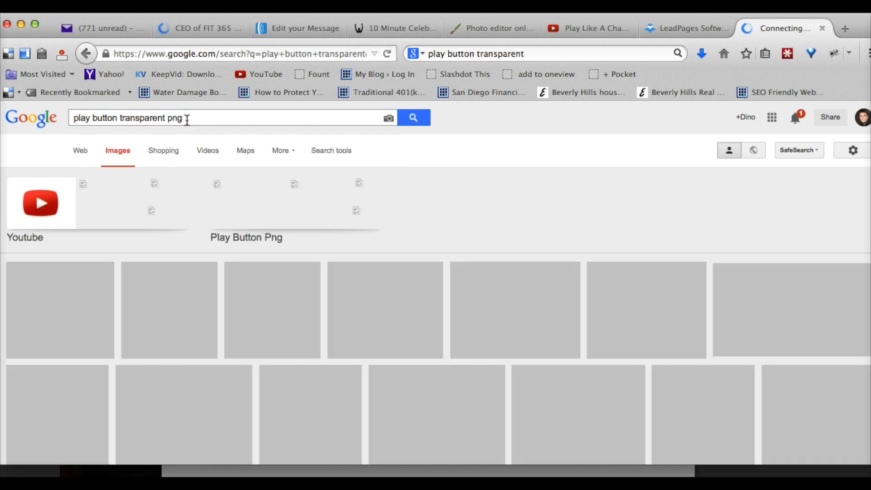
left_click(203, 148)
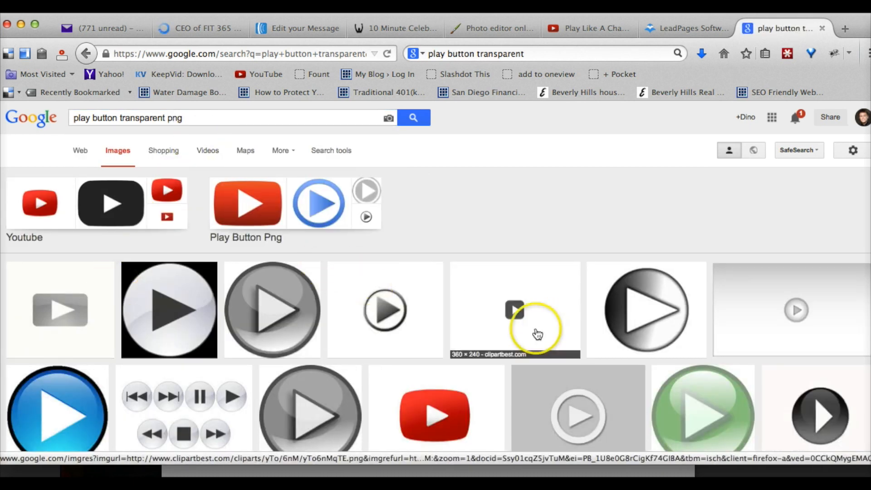
scroll(510, 316, "down", 1)
scroll(511, 316, "down", 4)
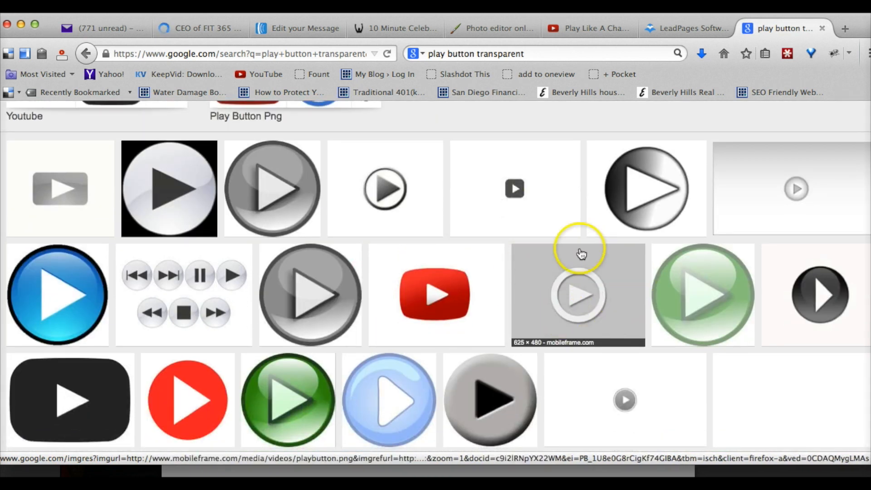
scroll(529, 259, "down", 1)
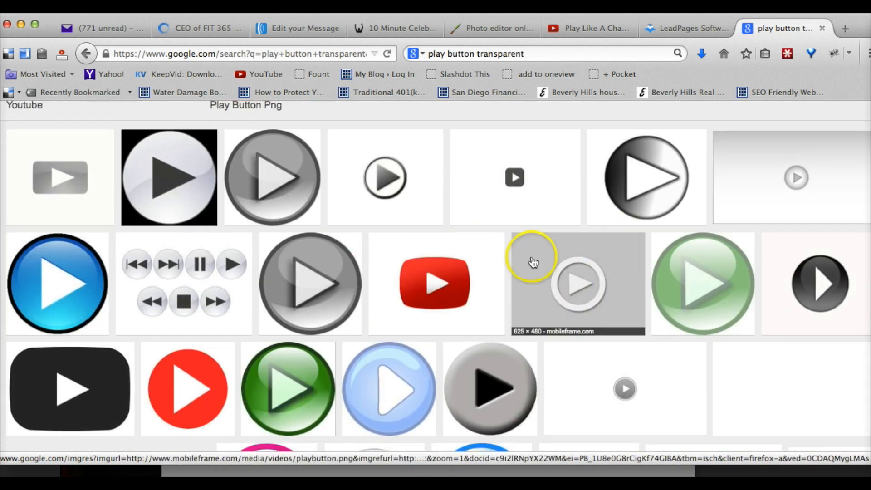
scroll(530, 256, "up", 5)
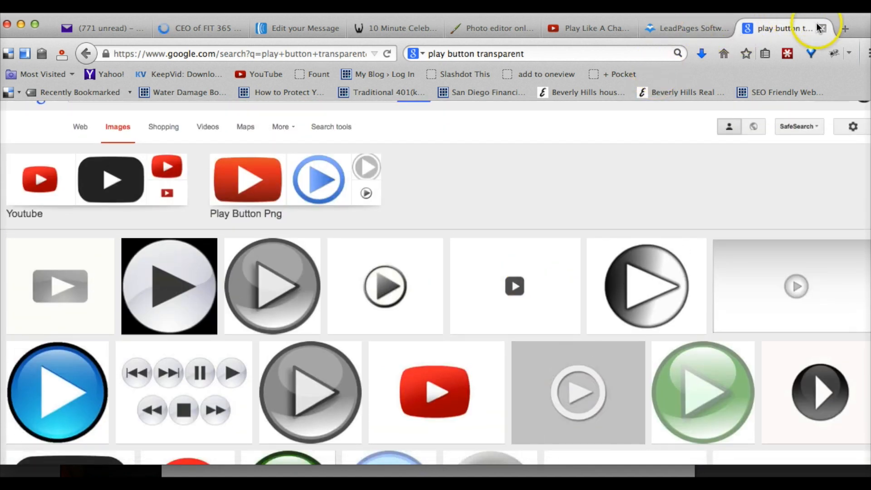
left_click(821, 28)
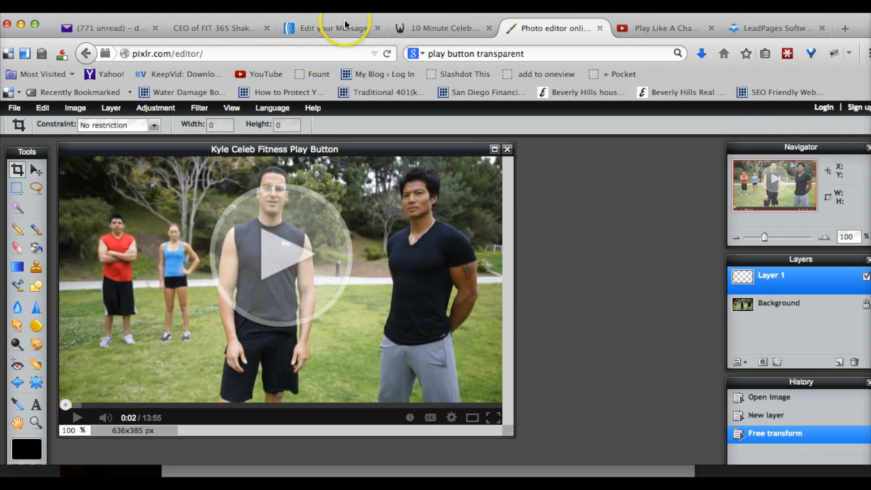
Return to the AWeber message and upload the Celeb Fitness Play Button PNG from the Desktop into the image block below the text.
left_click(318, 30)
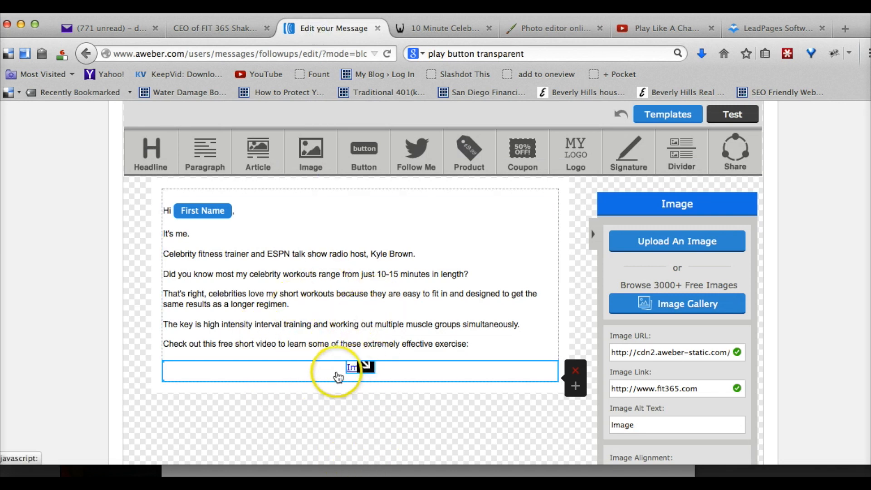
left_click(413, 365)
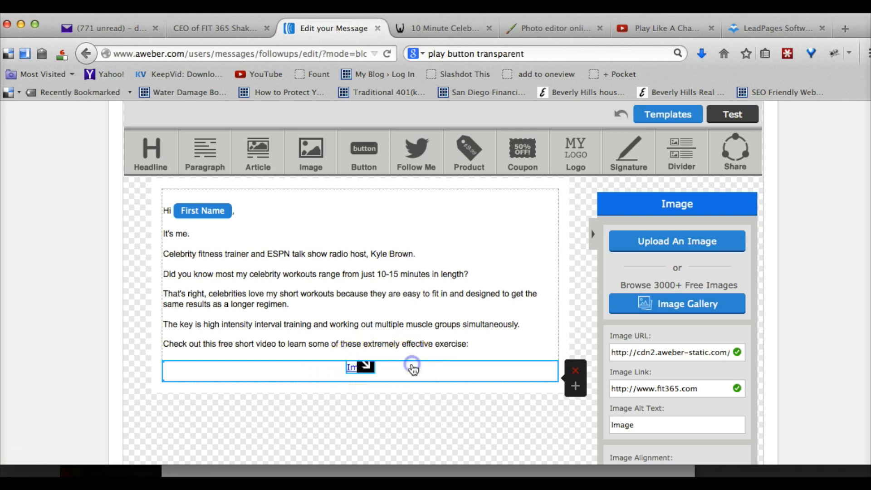
scroll(410, 366, "up", 1)
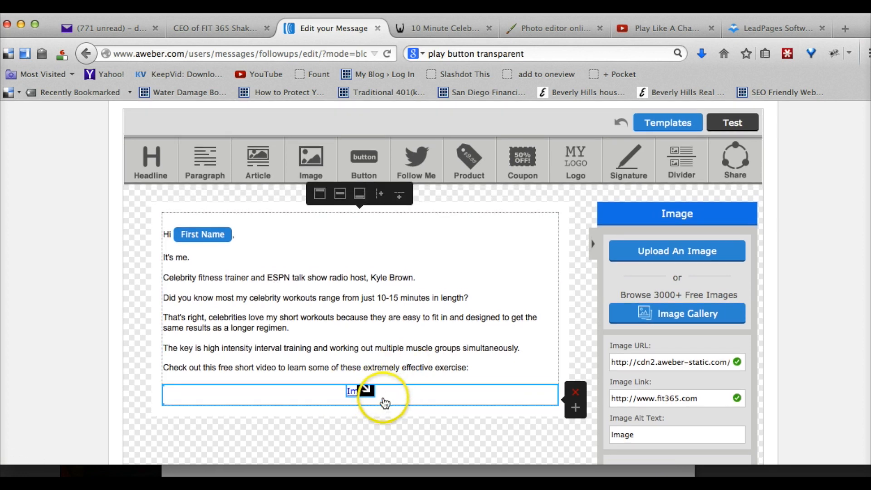
left_click(670, 257)
scroll(448, 186, "down", 5)
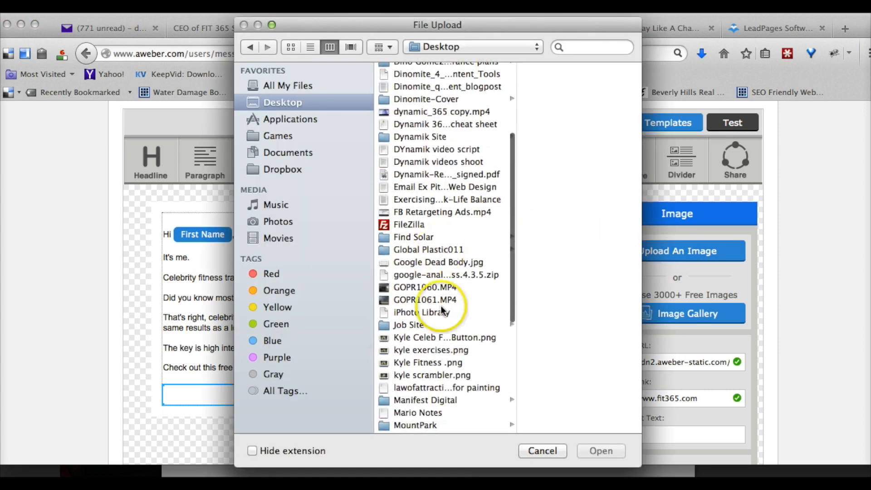
left_click(432, 336)
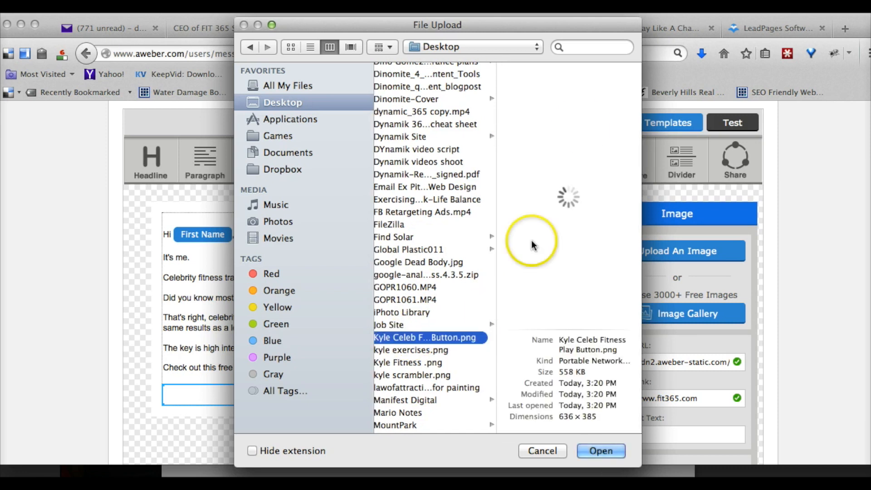
left_click(602, 451)
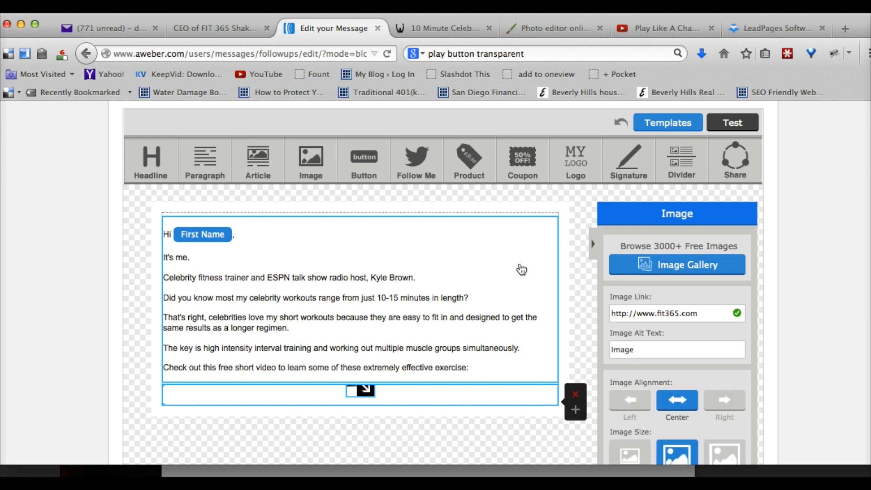
left_click(345, 410)
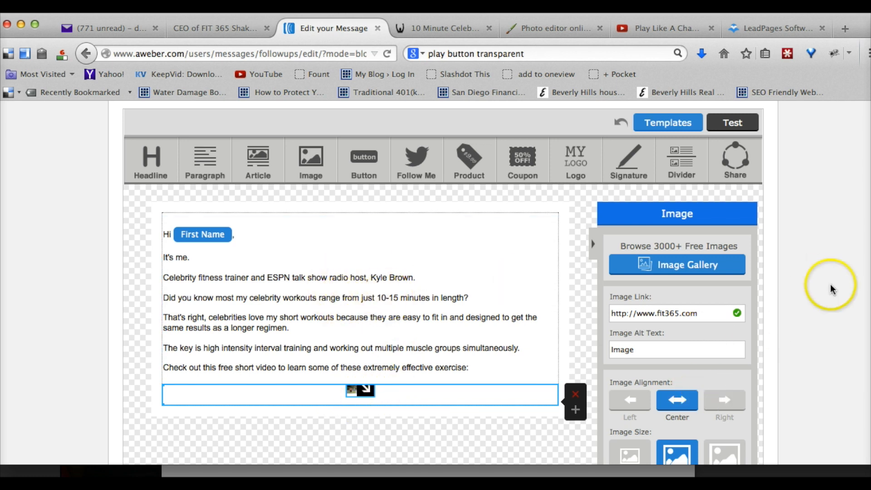
scroll(831, 289, "down", 1)
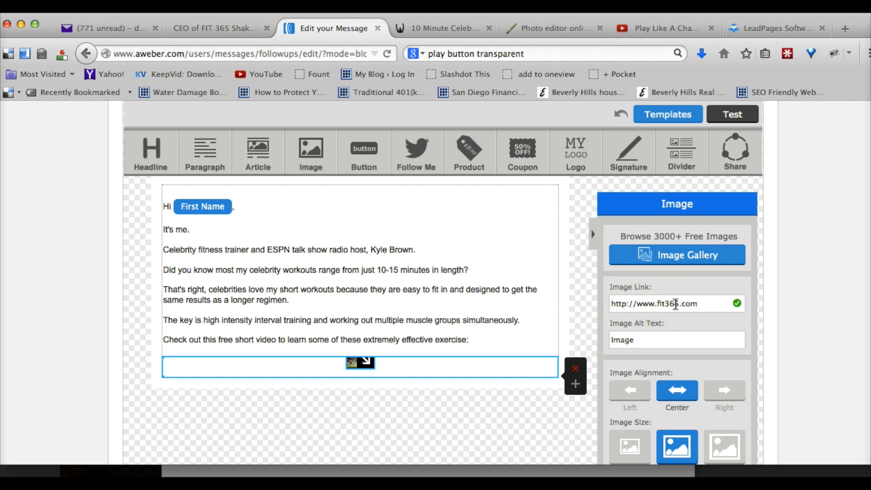
Switch to the 10 Minute Celebrity Workout blog post and examine its headline and embedded video.
left_click(453, 30)
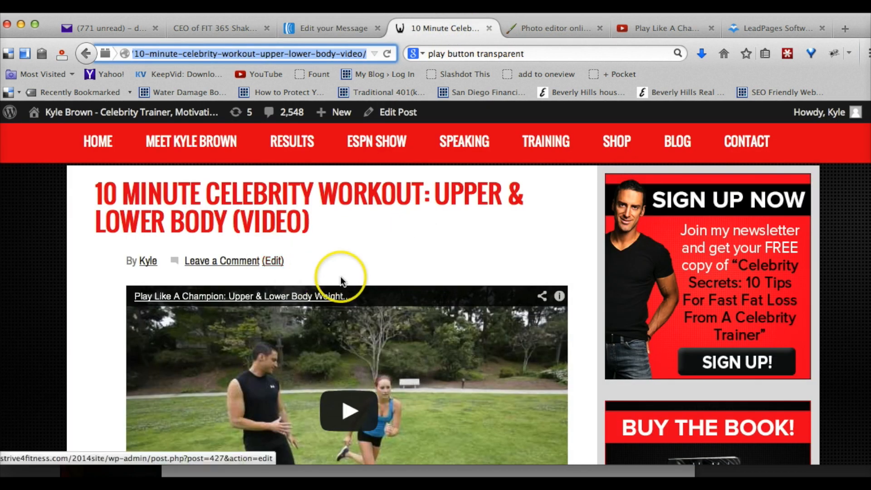
scroll(341, 279, "down", 3)
scroll(340, 277, "down", 2)
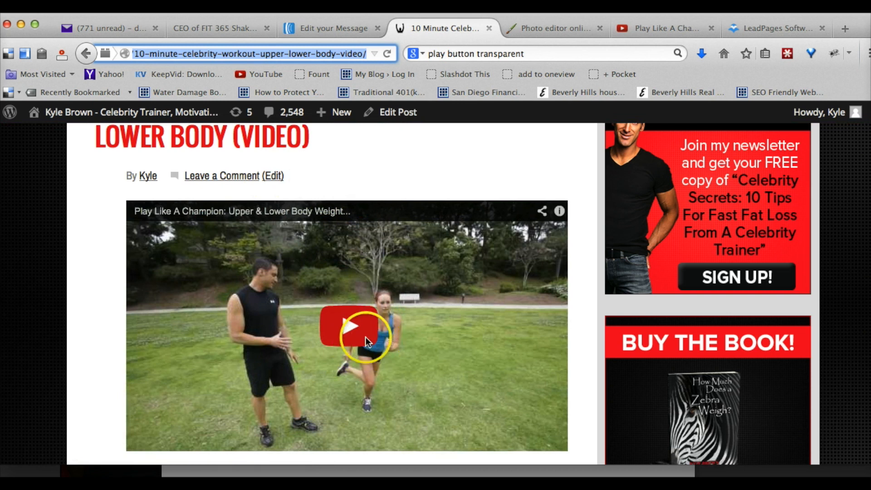
scroll(365, 337, "up", 5)
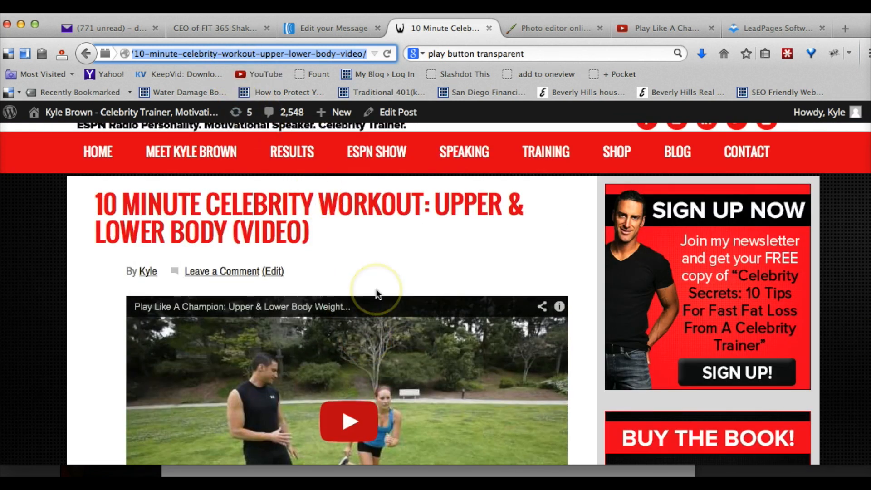
scroll(376, 277, "up", 1)
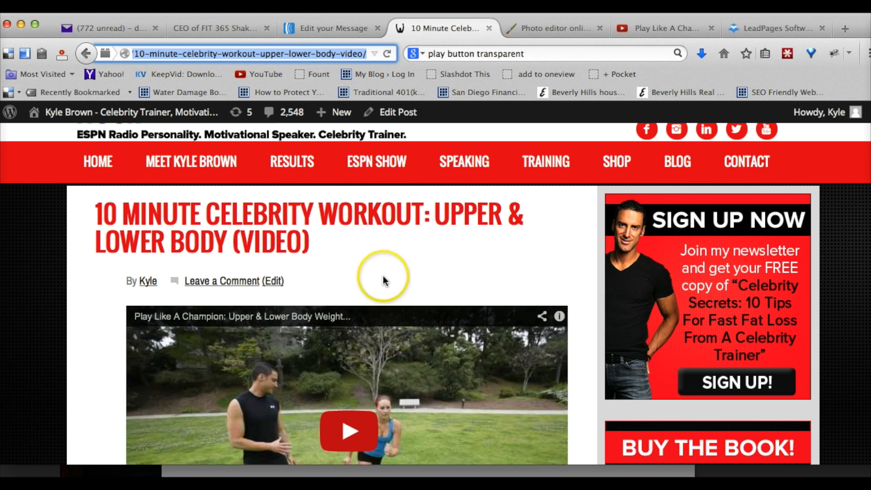
scroll(380, 216, "down", 2)
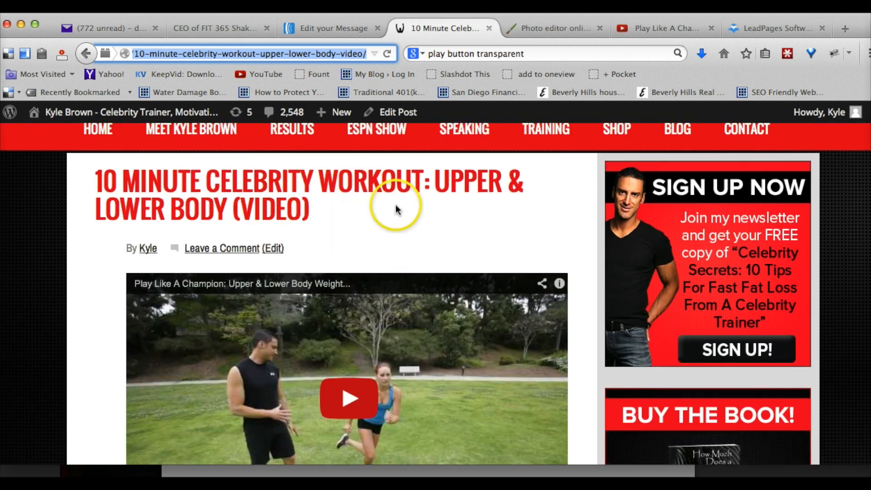
scroll(398, 205, "down", 3)
scroll(382, 343, "up", 4)
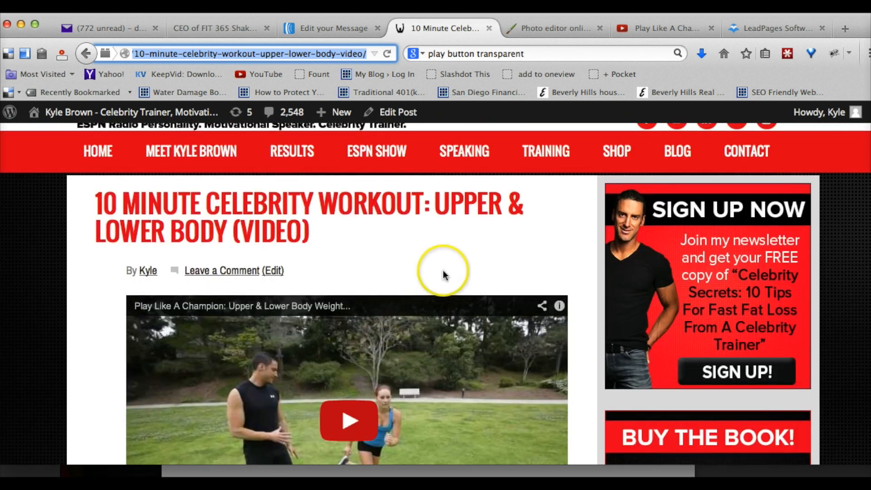
Examine the blog page's newsletter sign-up, book and shakes banners, and the Shop entries in the site navigation.
scroll(837, 299, "down", 2)
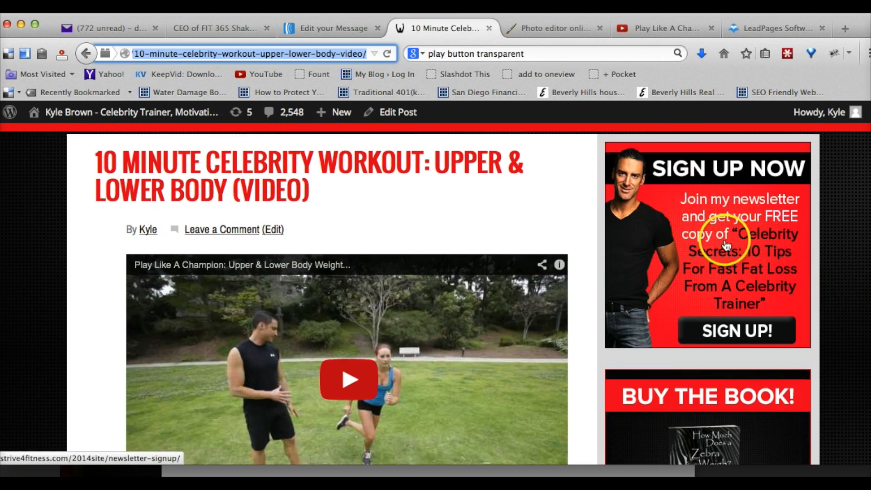
scroll(702, 236, "down", 2)
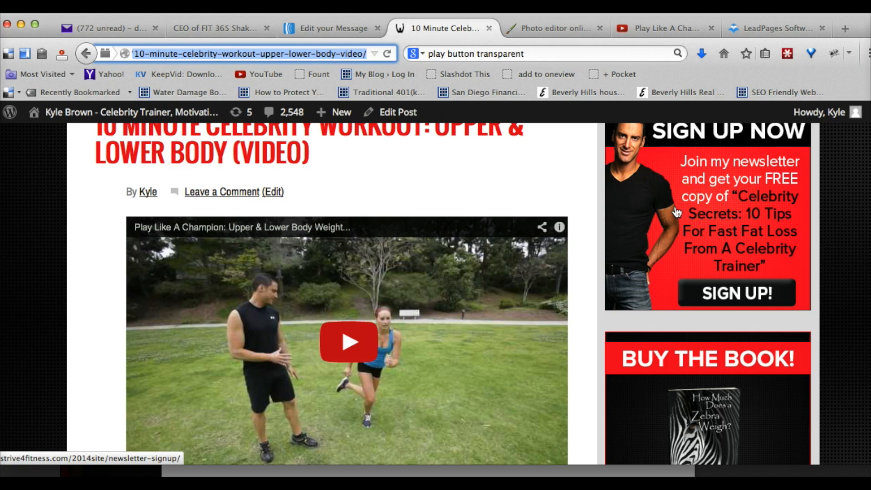
scroll(667, 210, "down", 5)
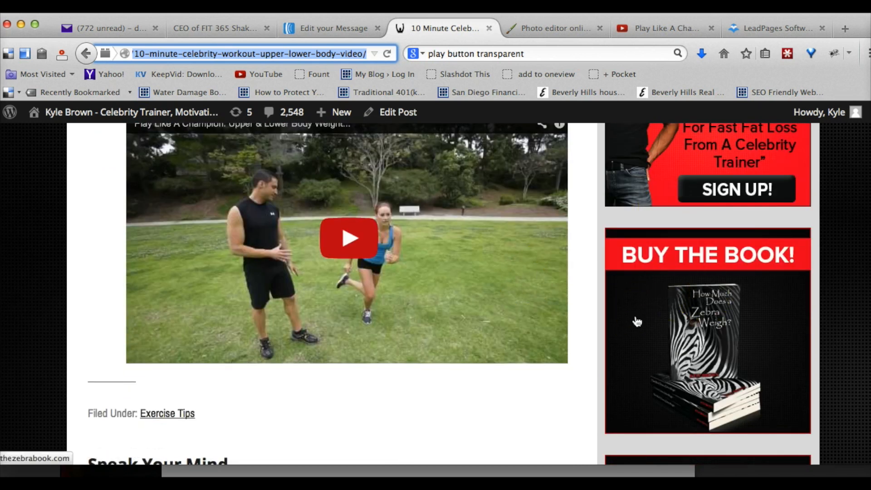
scroll(638, 322, "down", 10)
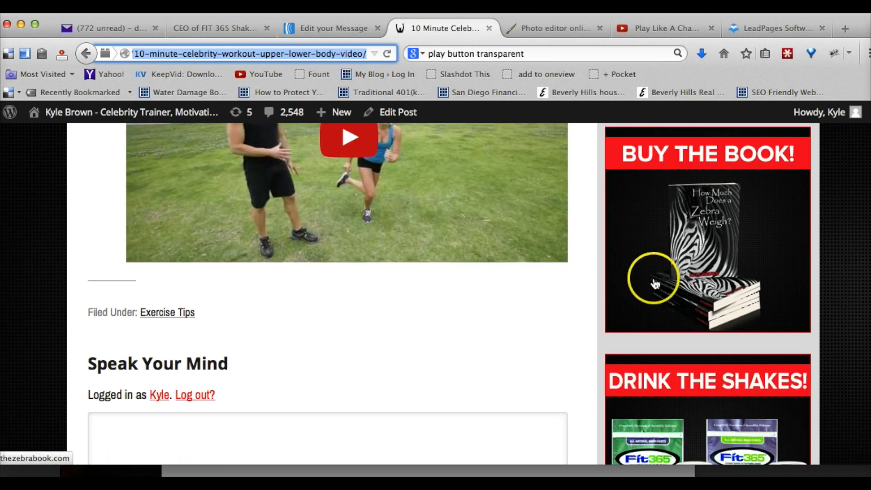
scroll(699, 354, "down", 6)
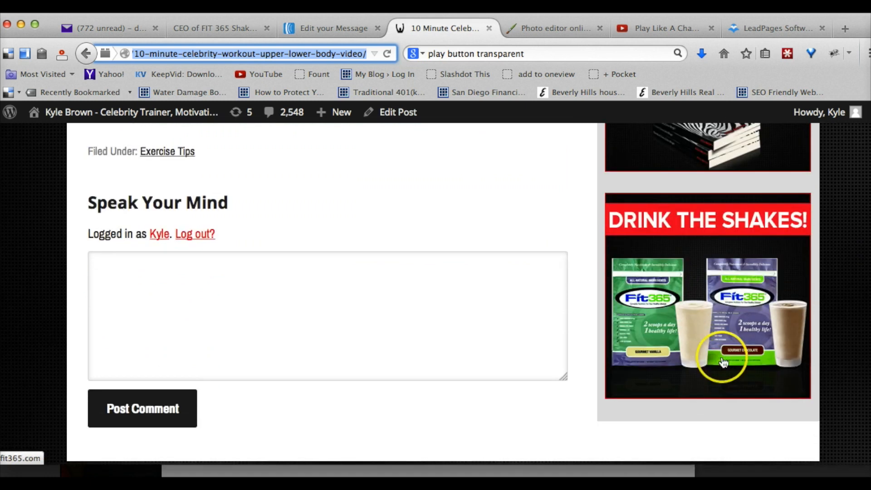
scroll(720, 362, "up", 20)
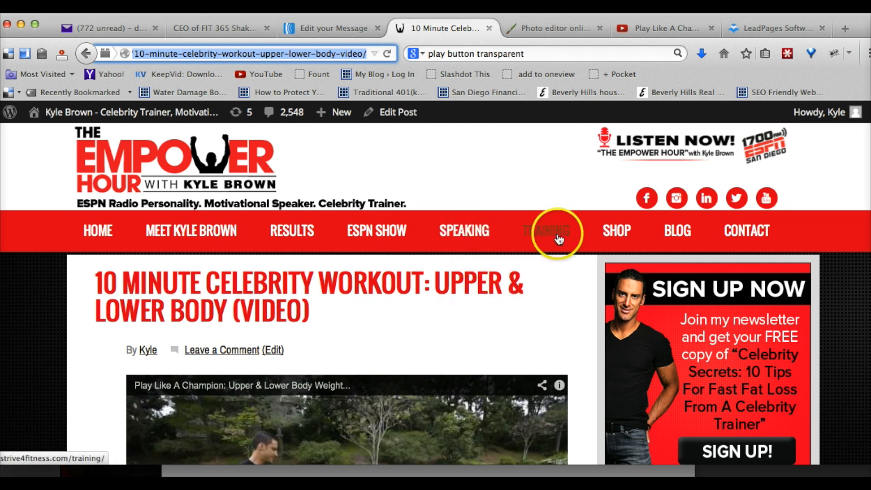
mouse_move(618, 230)
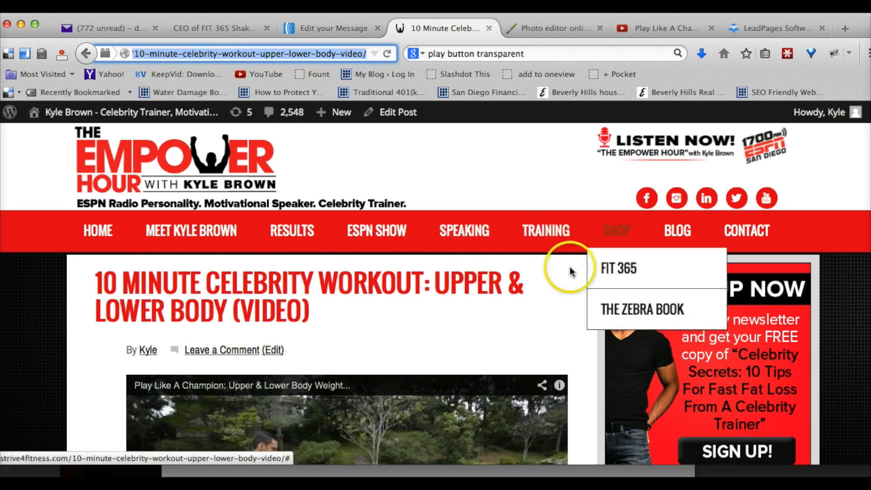
scroll(440, 187, "down", 2)
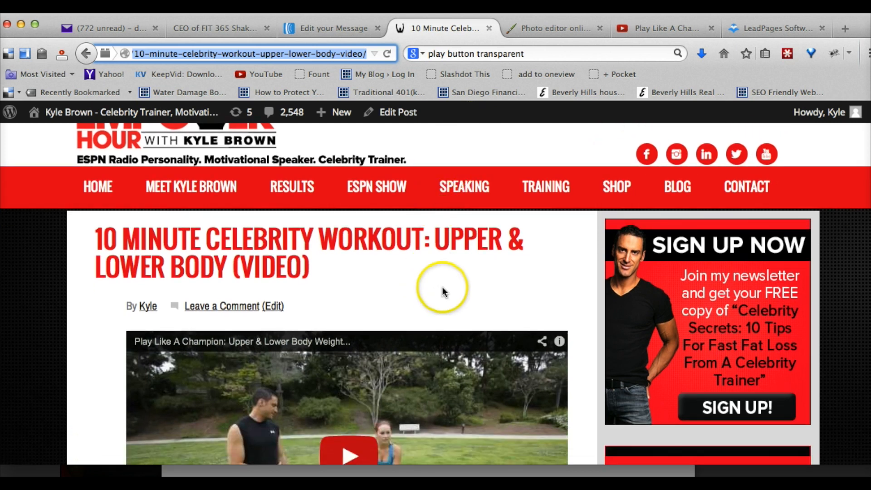
scroll(584, 255, "down", 2)
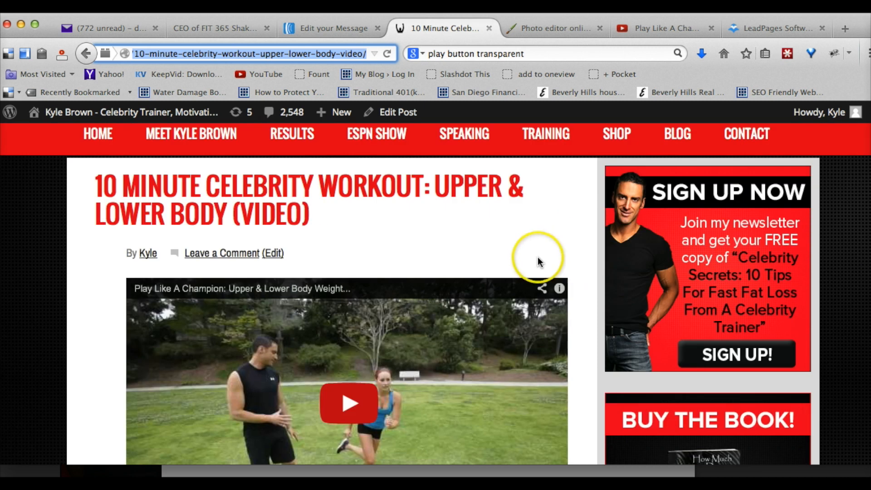
scroll(538, 256, "up", 2)
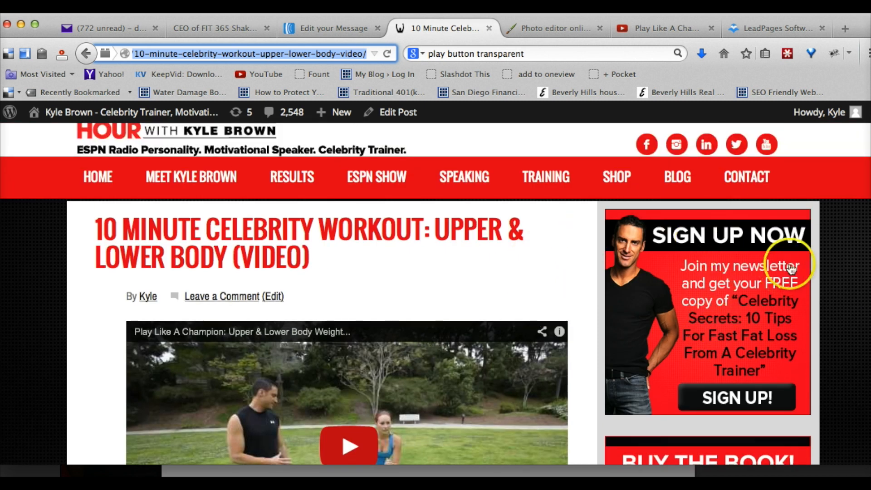
scroll(561, 253, "down", 6)
scroll(666, 236, "up", 8)
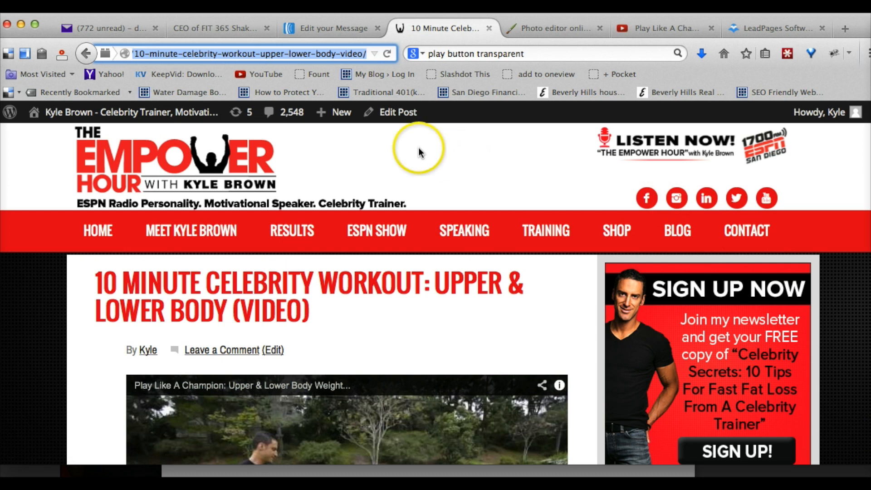
Copy the workout post's URL, ending in 10-minute-celebrity-workout-upper-lower-body-video/, and use it as the email image's link in AWeber.
triple_click(257, 55)
triple_click(257, 56)
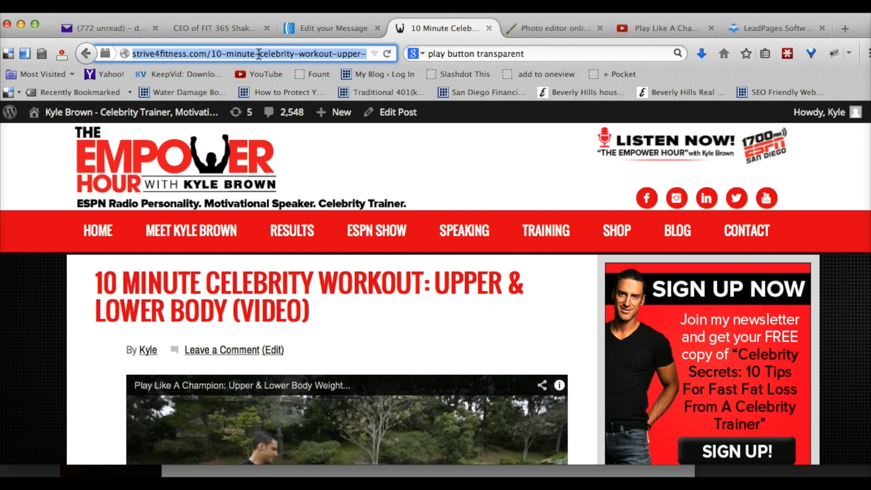
left_click(328, 28)
triple_click(650, 305)
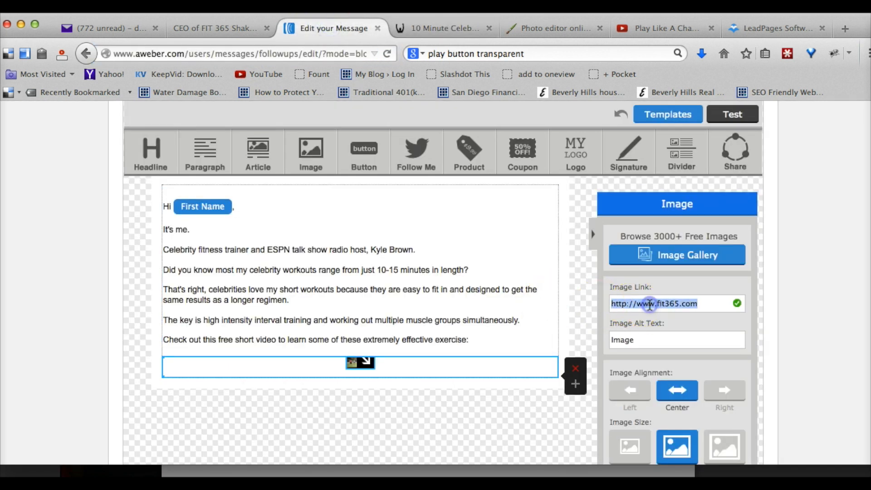
key("super+v")
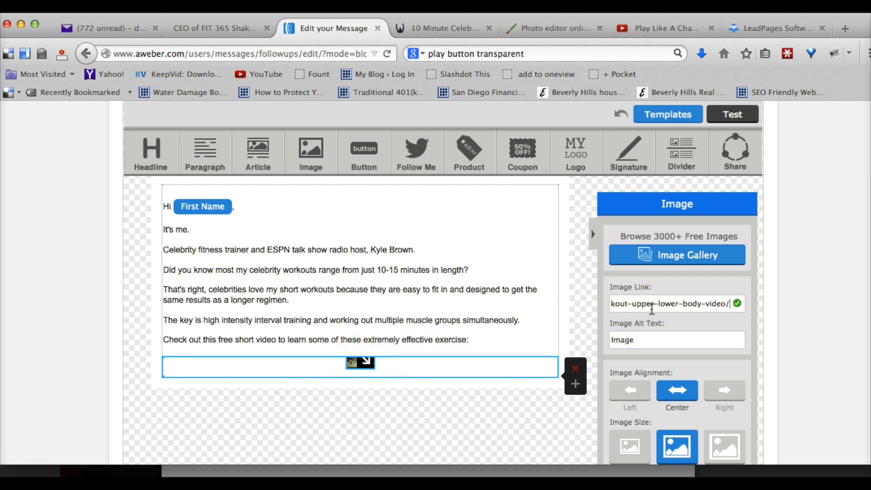
left_click(737, 307)
left_click(783, 281)
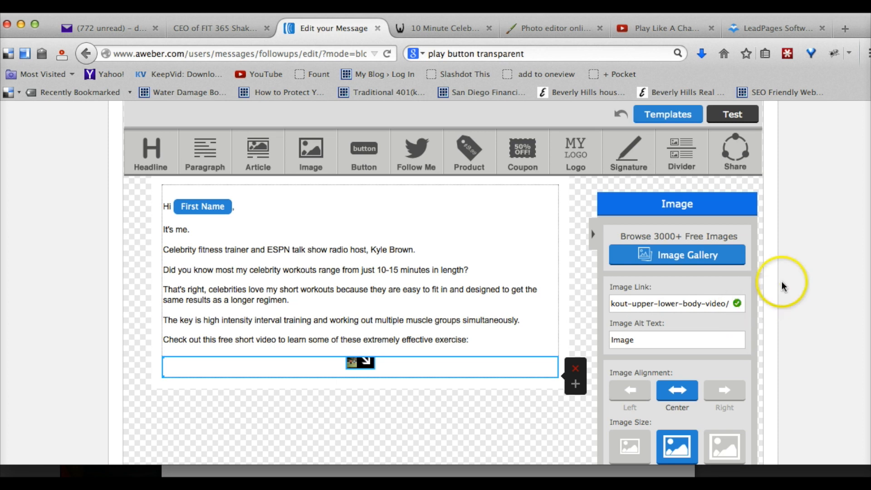
Compare the Original and Optimized sizes for the video image, keep Optimized, and check the image within the email.
scroll(733, 362, "down", 2)
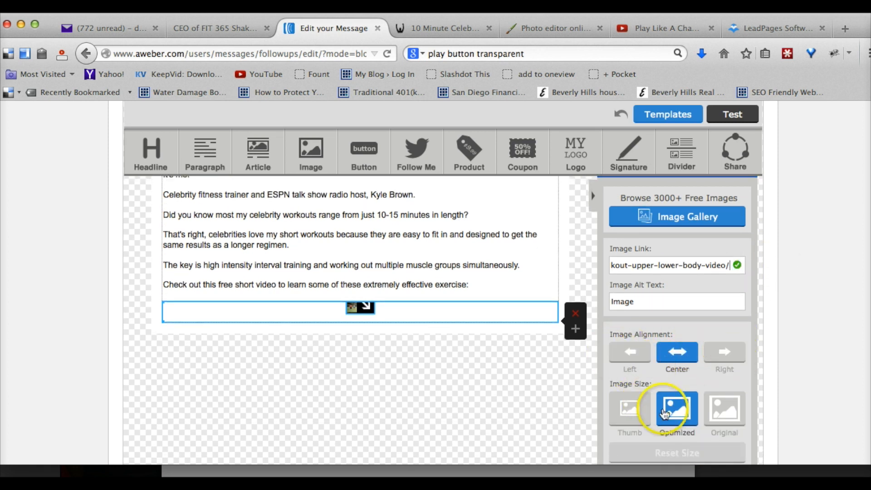
left_click(717, 410)
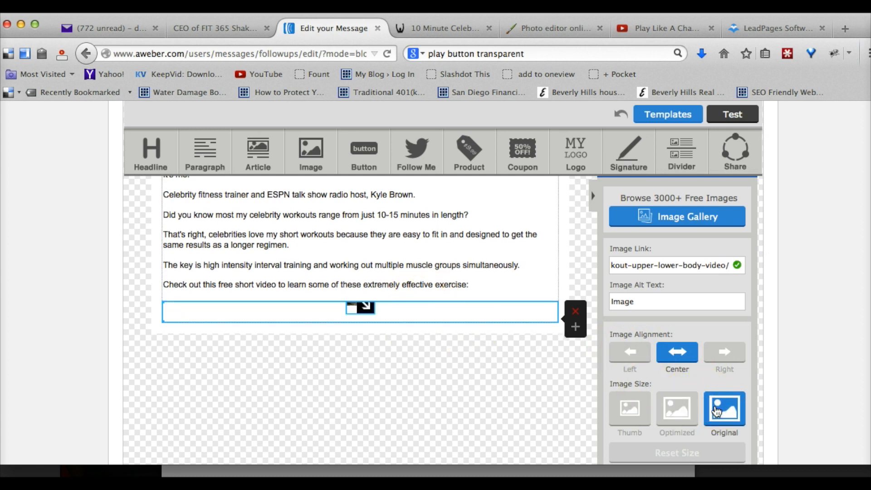
left_click(677, 416)
left_click(674, 424)
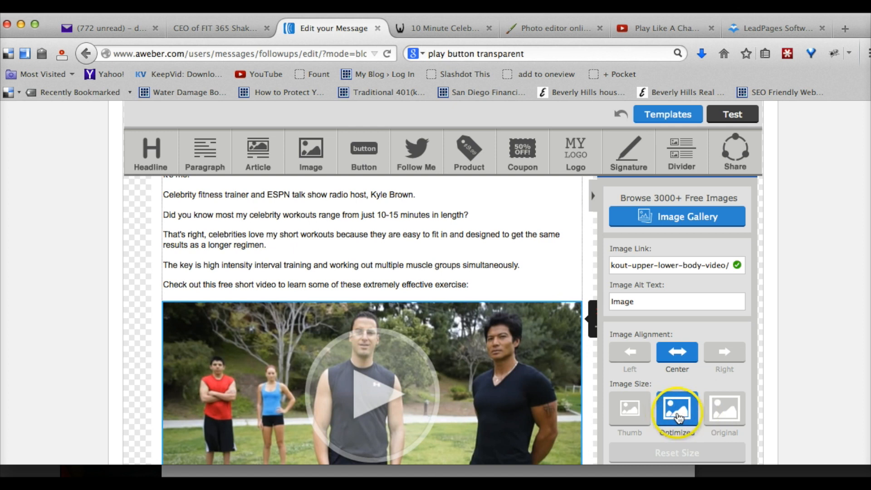
left_click(717, 405)
left_click(678, 406)
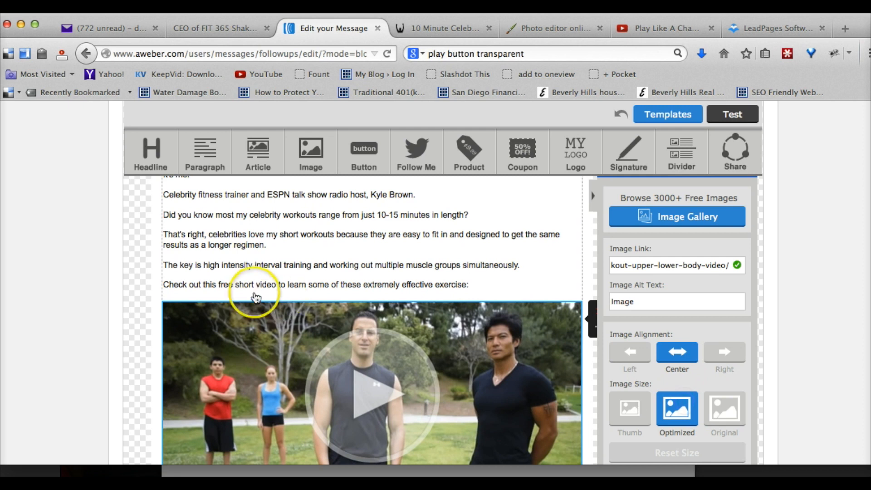
scroll(243, 293, "down", 1)
scroll(554, 254, "down", 3)
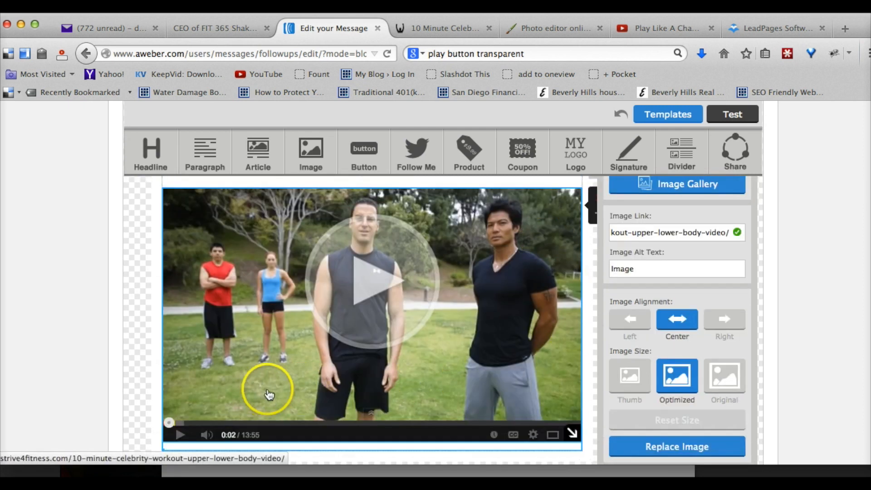
scroll(271, 363, "up", 1)
scroll(405, 283, "up", 3)
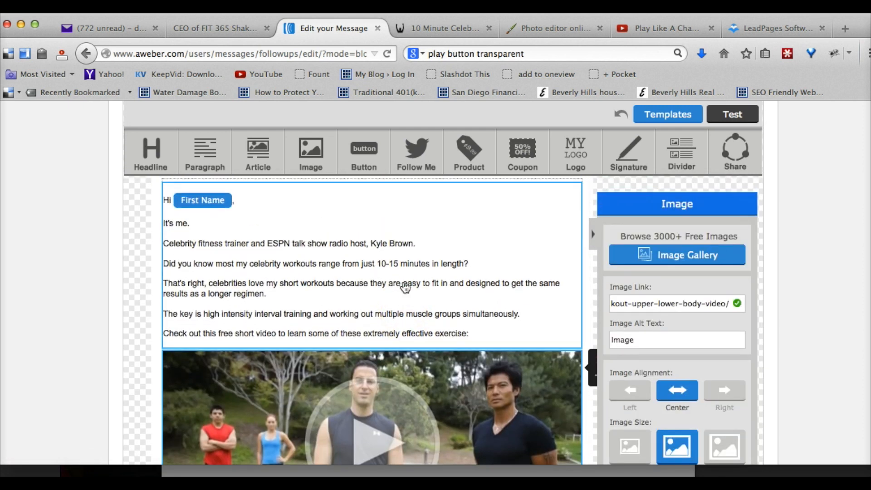
Review the email draft from the greeting and workout paragraphs through to the end of the linked video image.
scroll(233, 335, "down", 6)
scroll(234, 335, "up", 7)
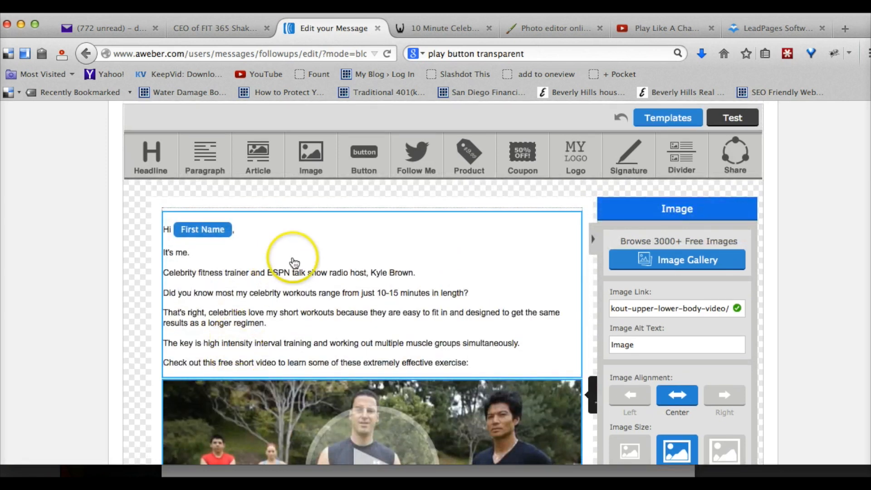
scroll(294, 264, "down", 4)
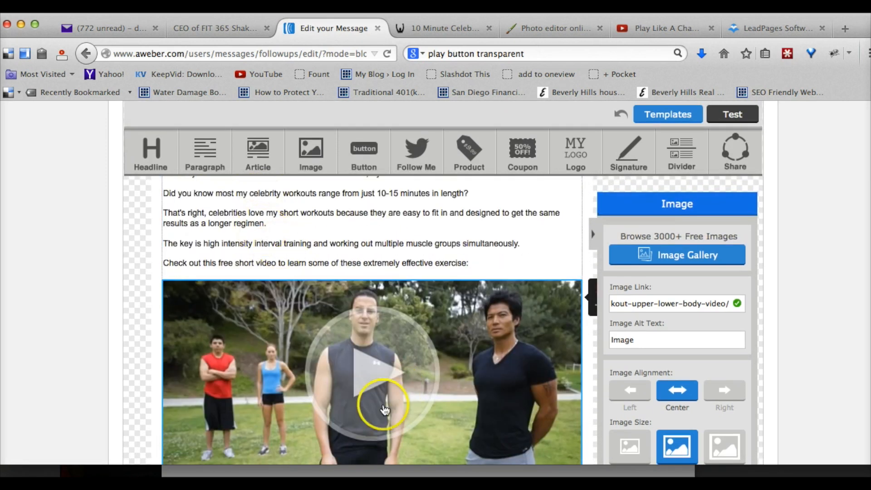
scroll(399, 350, "down", 3)
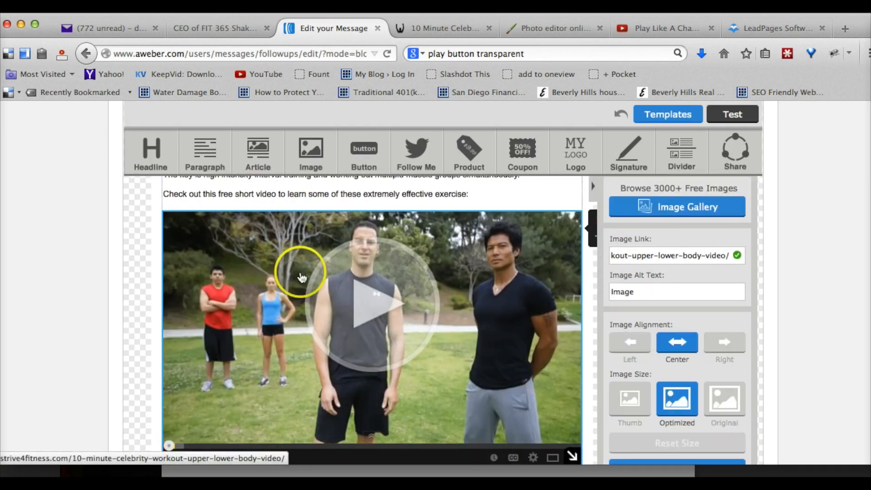
scroll(510, 344, "down", 1)
scroll(511, 331, "up", 1)
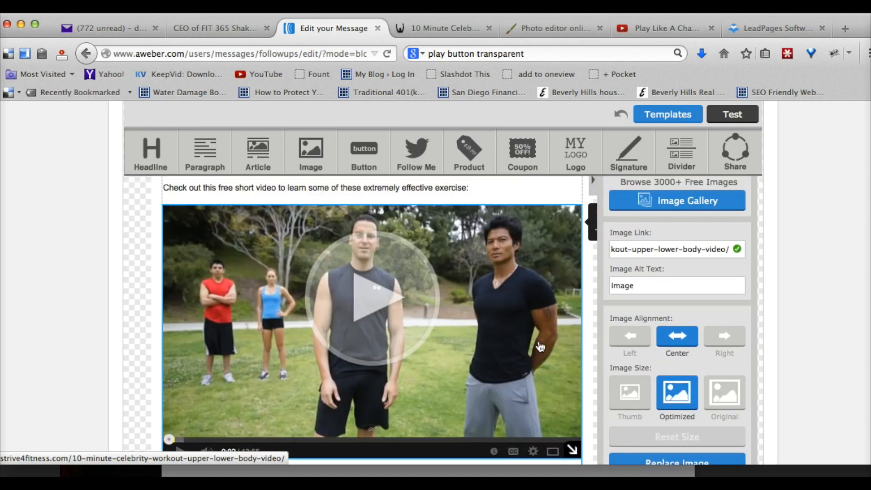
scroll(540, 347, "up", 5)
scroll(545, 346, "up", 3)
scroll(545, 347, "down", 8)
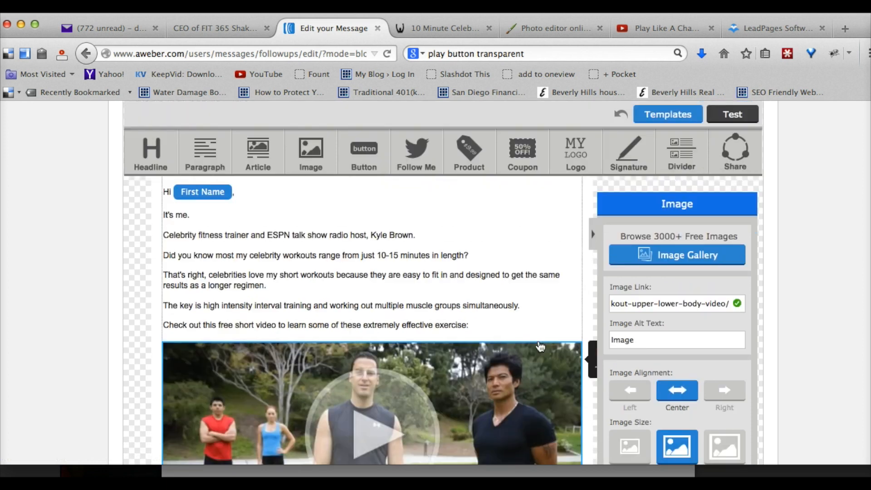
left_click(426, 302)
scroll(426, 302, "down", 3)
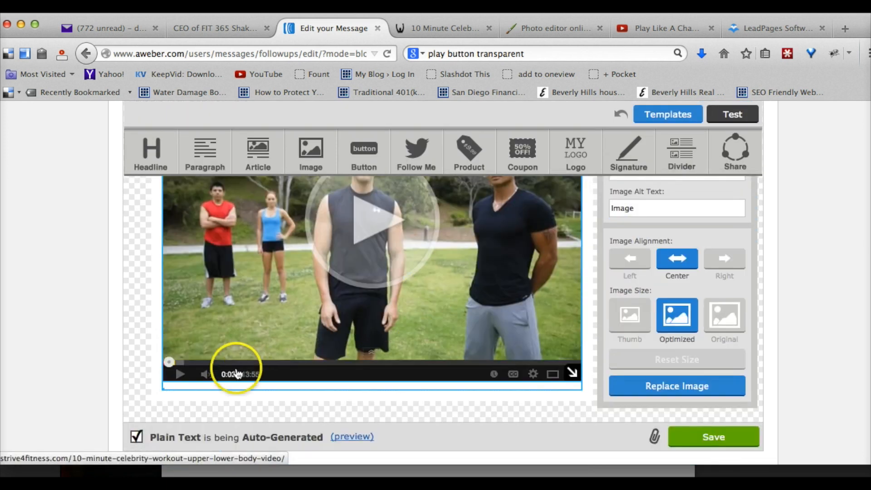
Add a paragraph block below the video image and clear its placeholder text.
left_click(211, 151)
left_click_drag(212, 150, 266, 392)
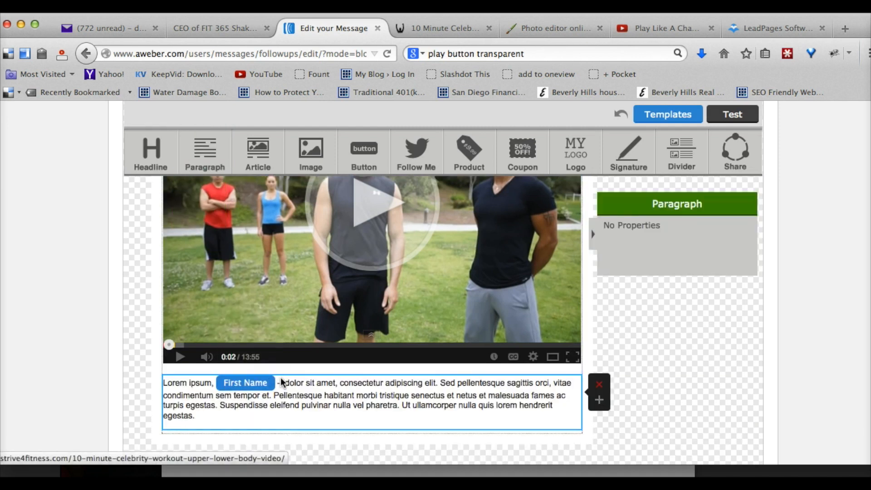
left_click(217, 424)
left_click_drag(215, 422, 162, 379)
key("BackSpace")
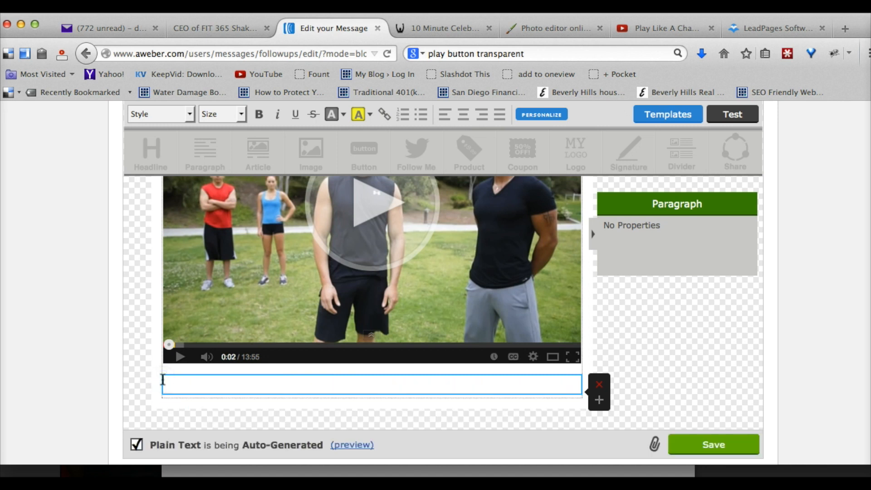
Write the closing line "To your success in fitness, health, and business." in the paragraph below the video image.
type("To your success in fitness, bui")
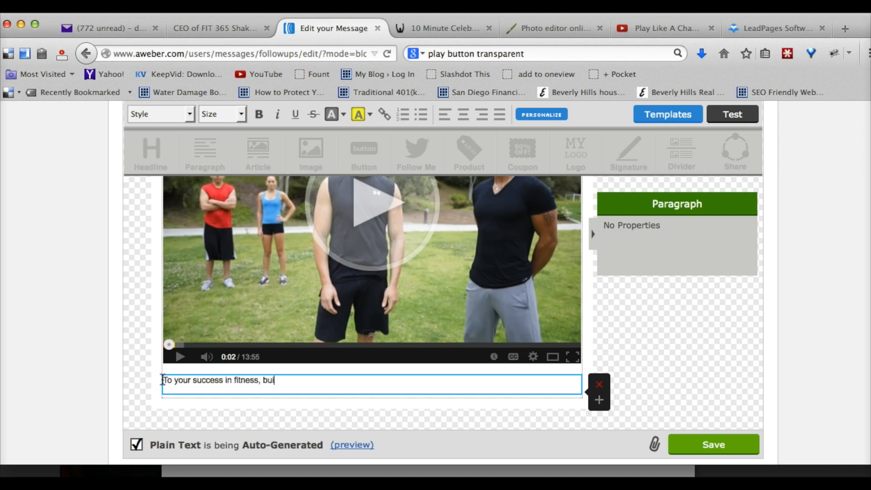
key("BackSpace")
key("BackSpace")
key("BackSpace")
type("health, and business.")
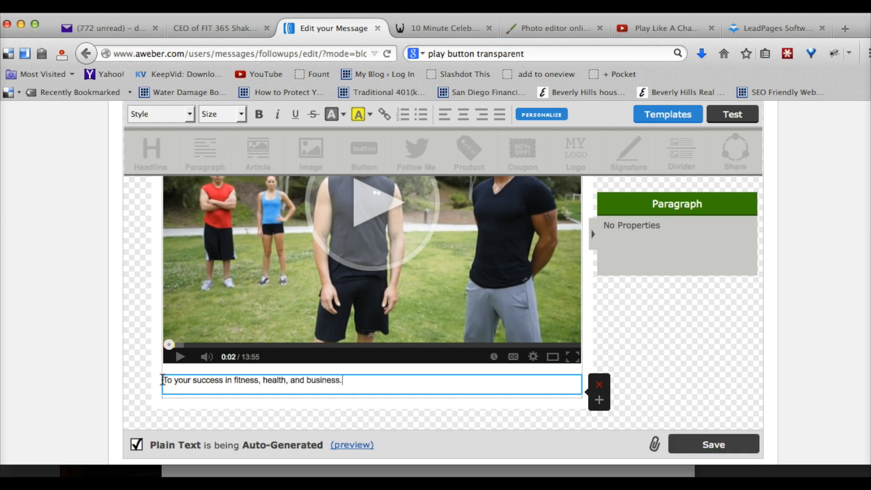
Add the sender's full name and website domain on separate lines beneath the closing line.
key("Return")
type("Kev")
key("BackSpace")
key("BackSpace")
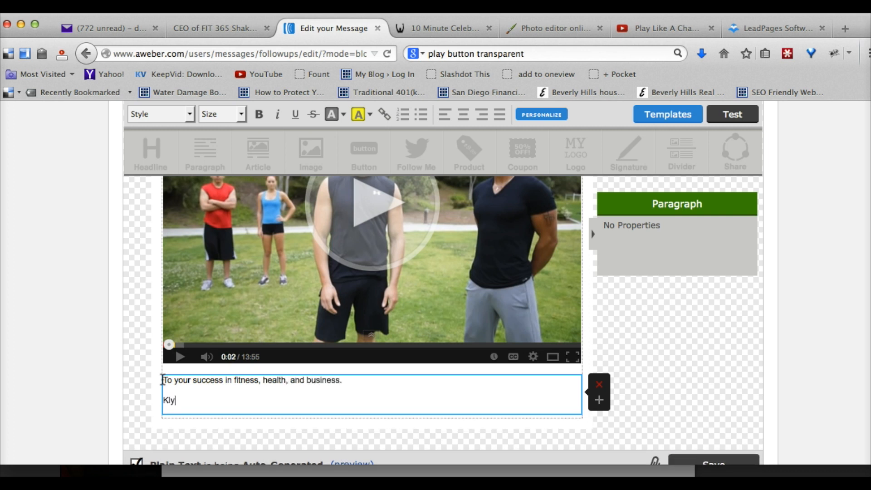
type("yle Brown")
key("Return")
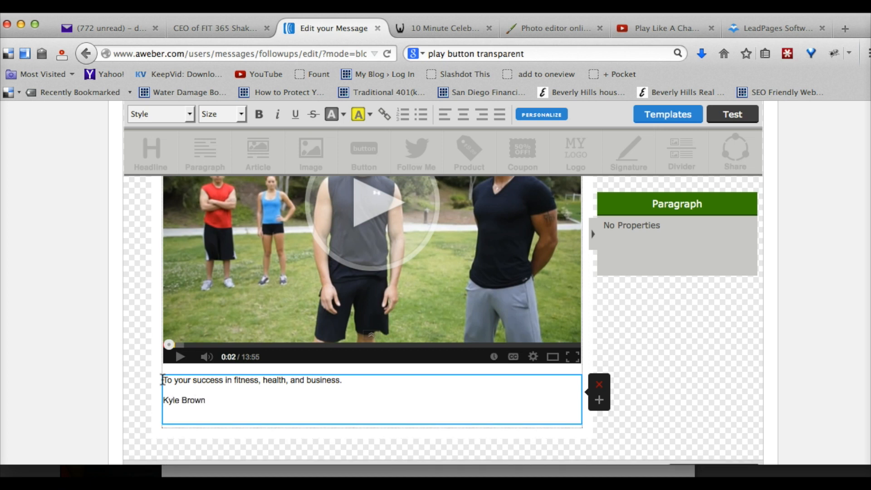
type("Kyle Brown Kylebrownespn.com")
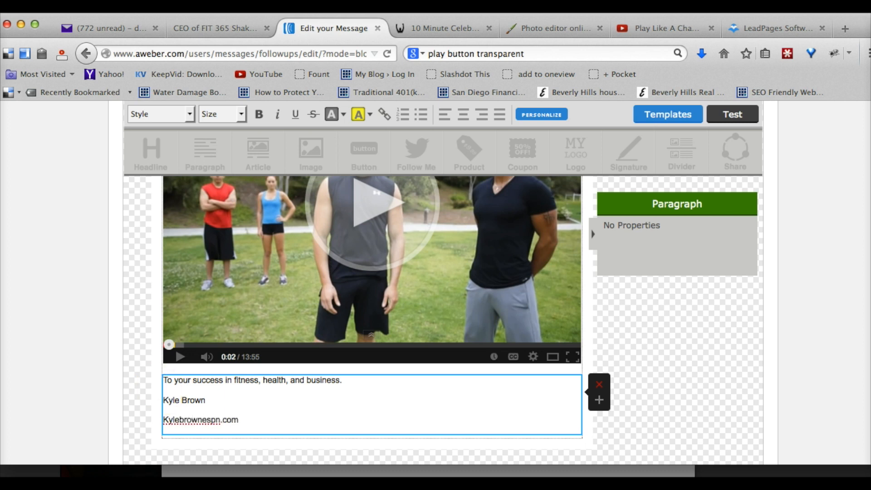
Switch to the sender's open website and copy its home page address.
left_click(222, 31)
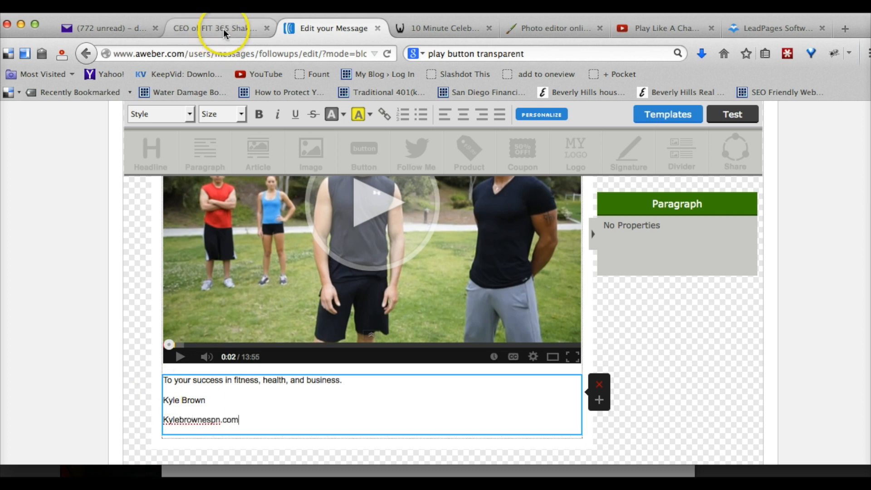
left_click(199, 54)
triple_click(198, 52)
key("super+c")
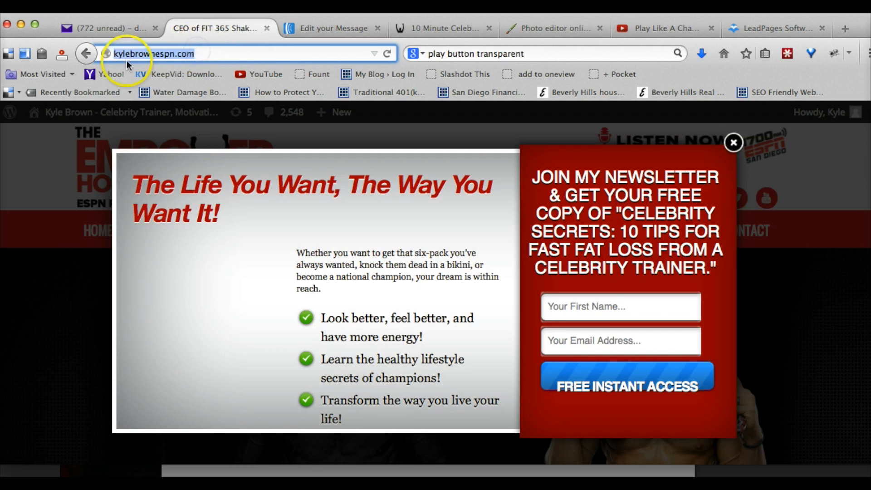
Return to the AWeber message and link the website line in the sign-off to the copied home page address.
left_click(333, 28)
left_click_drag(249, 418, 164, 419)
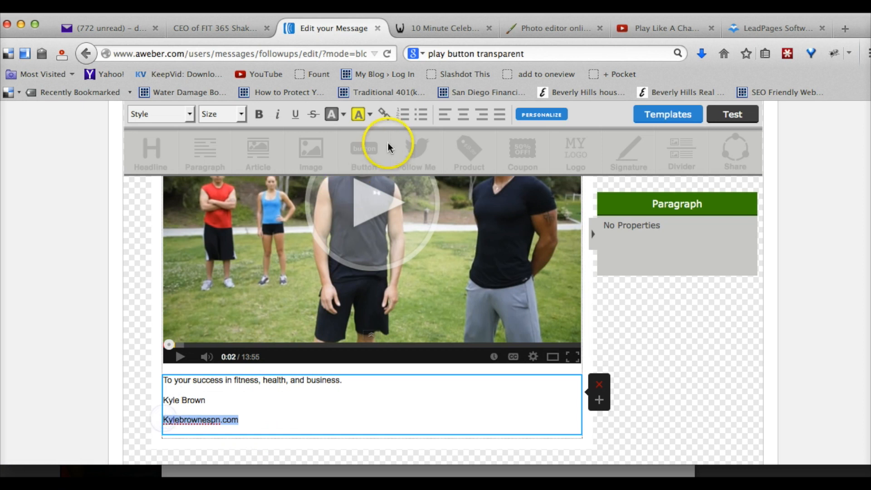
left_click(385, 114)
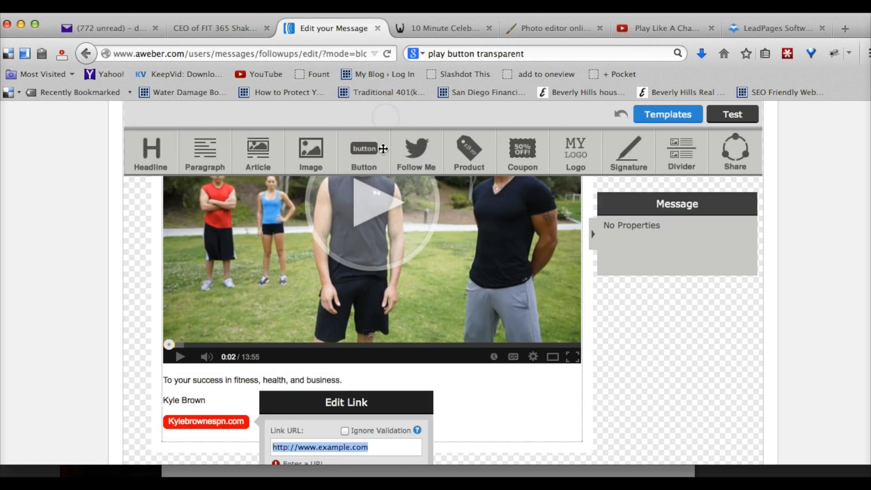
right_click(331, 398)
left_click(320, 413)
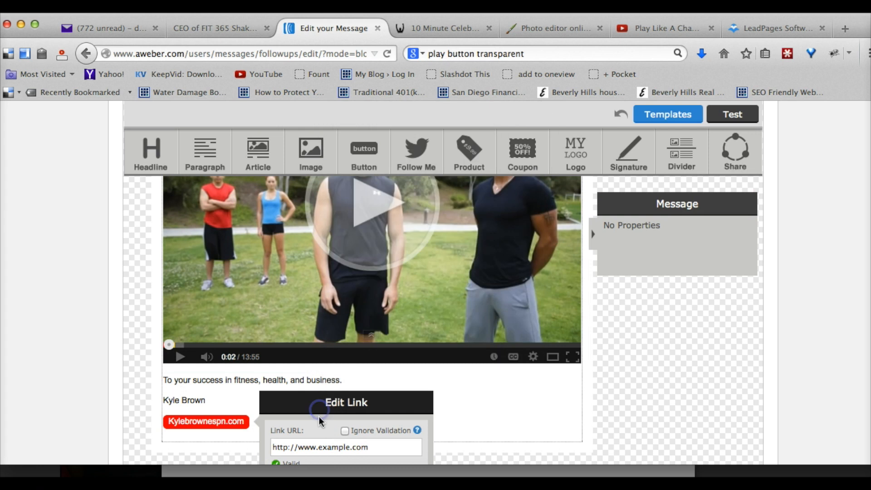
scroll(322, 424, "down", 3)
triple_click(337, 386)
key("super+v")
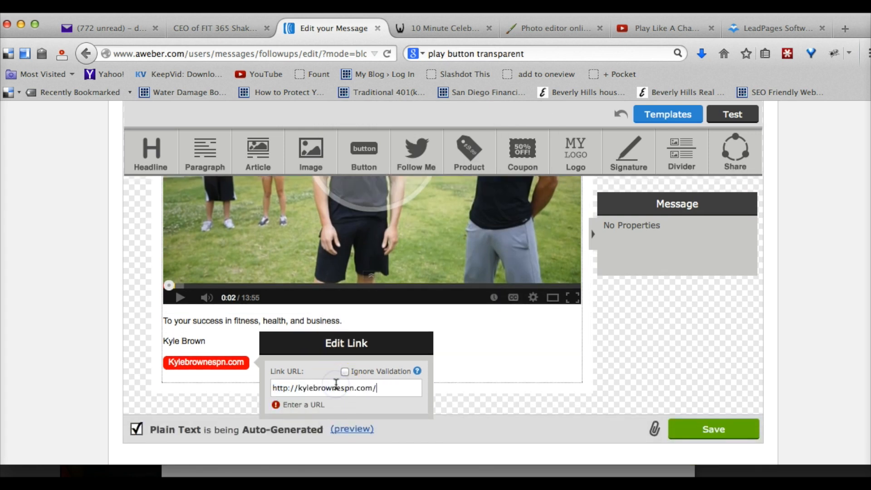
left_click(496, 358)
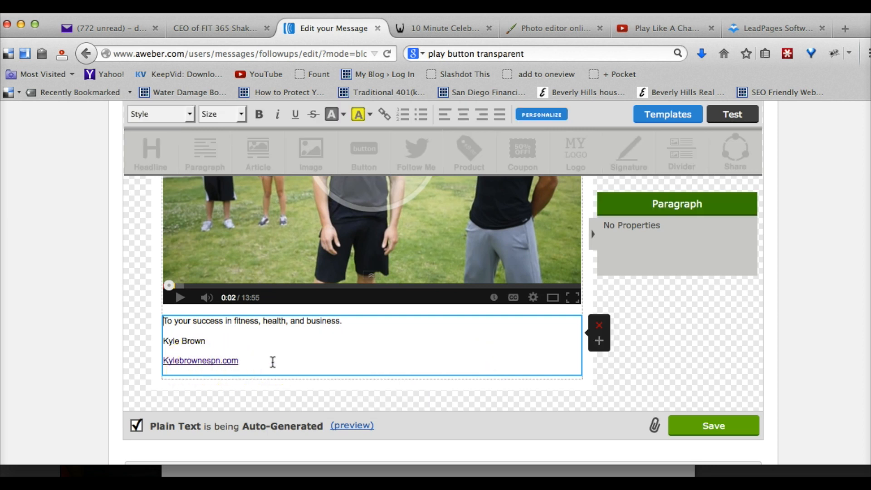
Examine the linked sign-off, the video image and the opening paragraphs of the email.
left_click(334, 353)
scroll(334, 353, "up", 2)
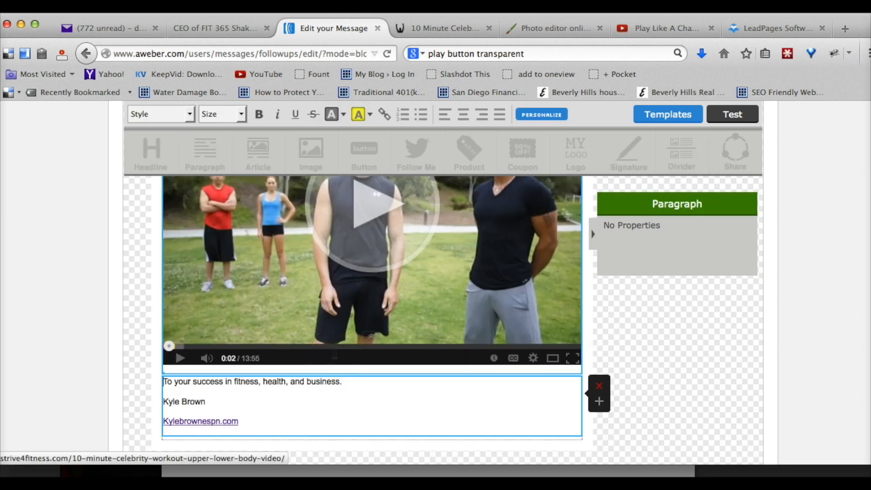
scroll(334, 354, "up", 3)
scroll(625, 331, "up", 1)
scroll(612, 332, "down", 2)
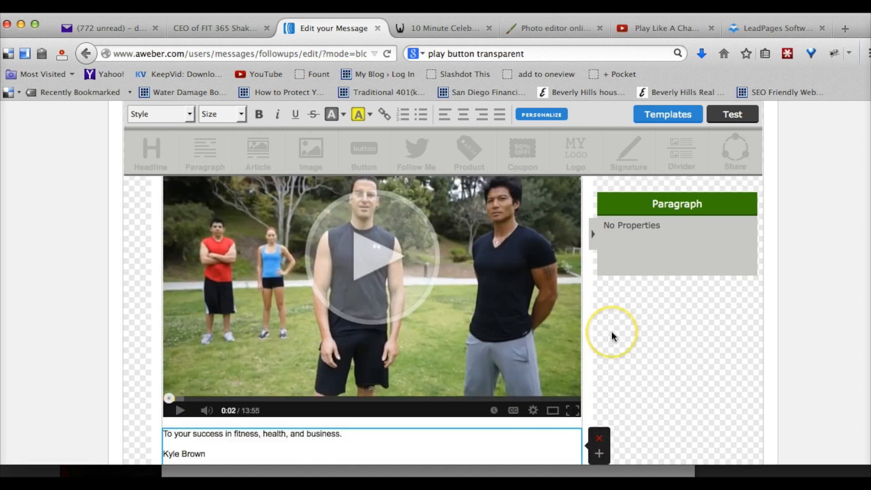
scroll(612, 335, "down", 5)
scroll(612, 335, "up", 9)
scroll(612, 336, "up", 3)
left_click(410, 246)
left_click(341, 261)
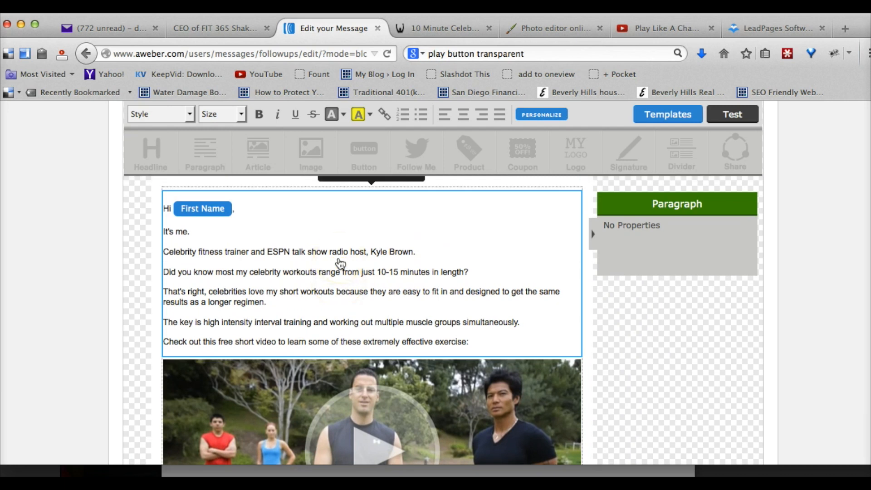
scroll(340, 262, "down", 1)
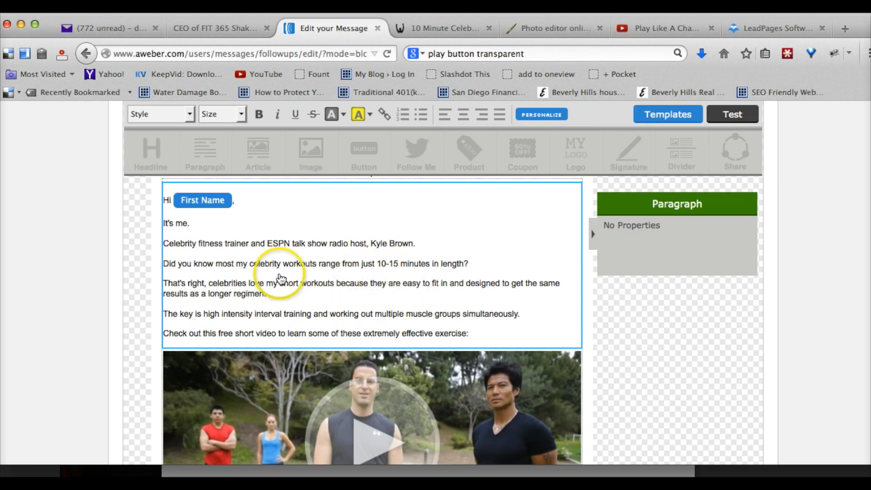
Replace the placeholder subject with "Video: Top Celebrity Fitness Tips in 10 Minutes".
scroll(400, 295, "up", 3)
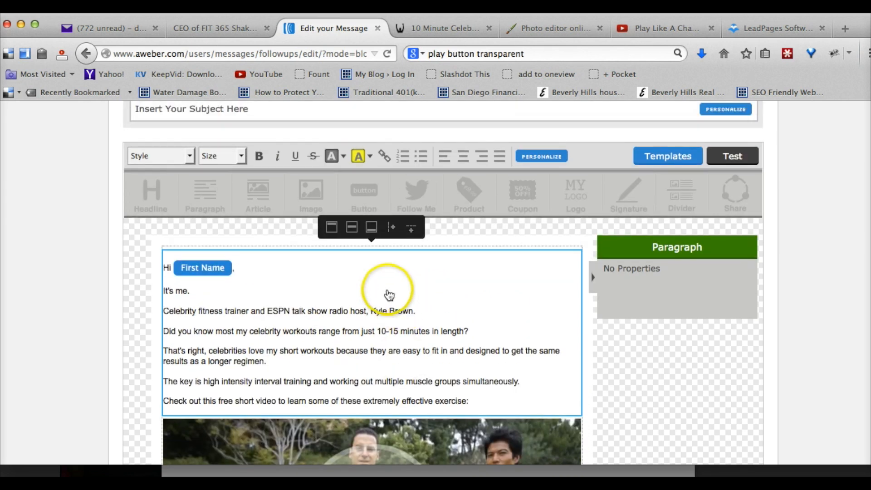
scroll(388, 294, "up", 2)
left_click(199, 144)
triple_click(198, 143)
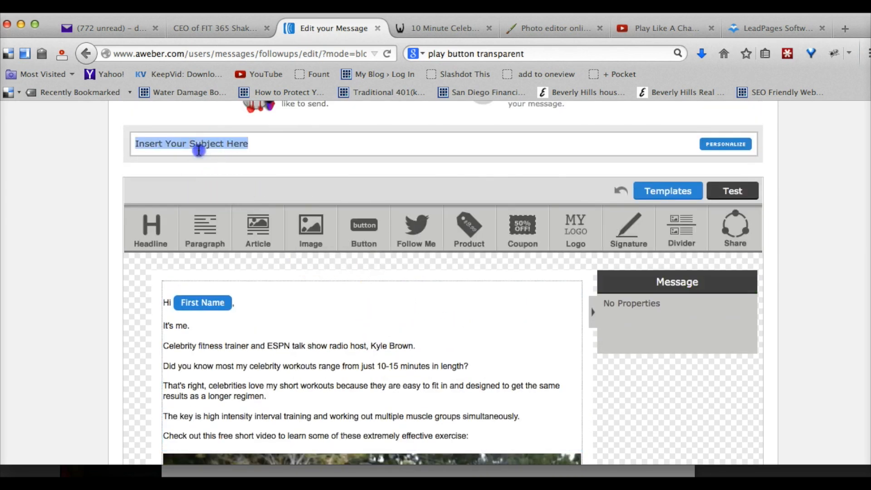
key("BackSpace")
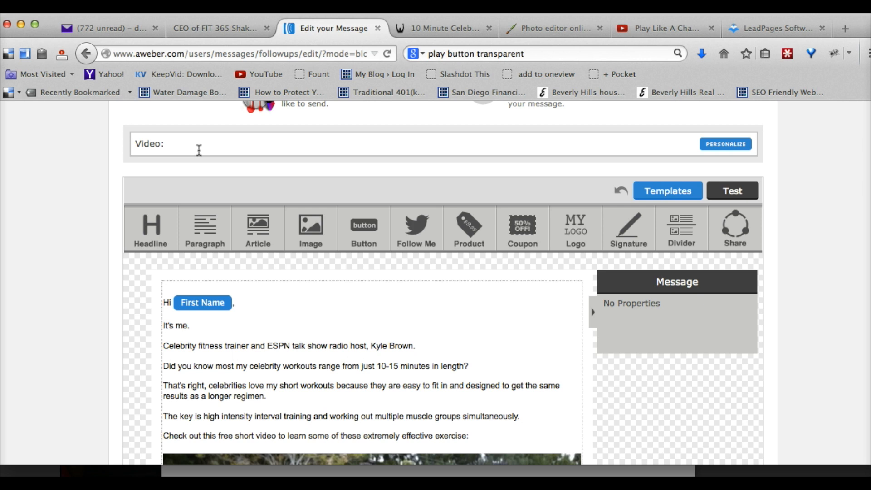
type("Top Celebrity Fitne")
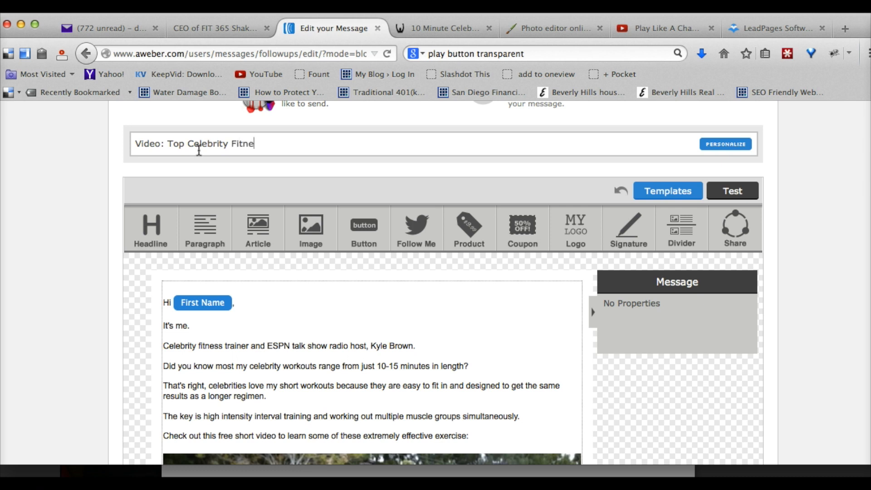
type("ss Tips in 10 Minutes")
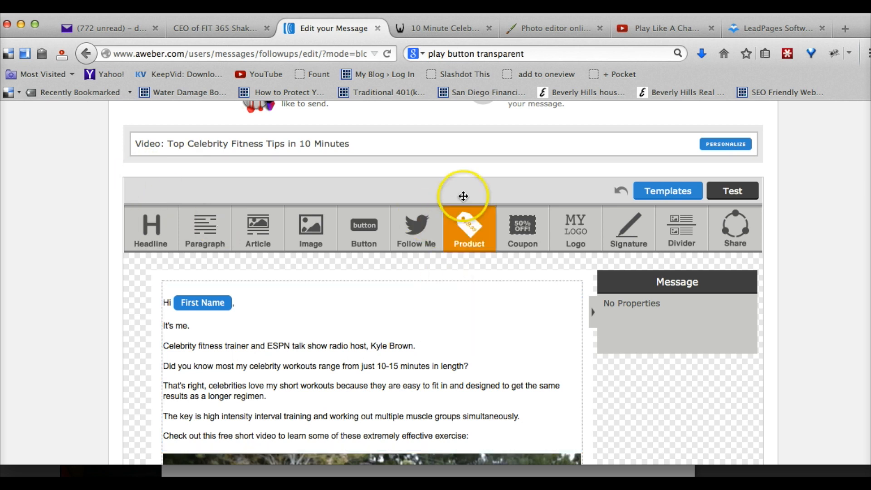
Check the subject, video image and sign-off once more, and save the follow-up message.
scroll(507, 213, "up", 2)
scroll(499, 209, "down", 3)
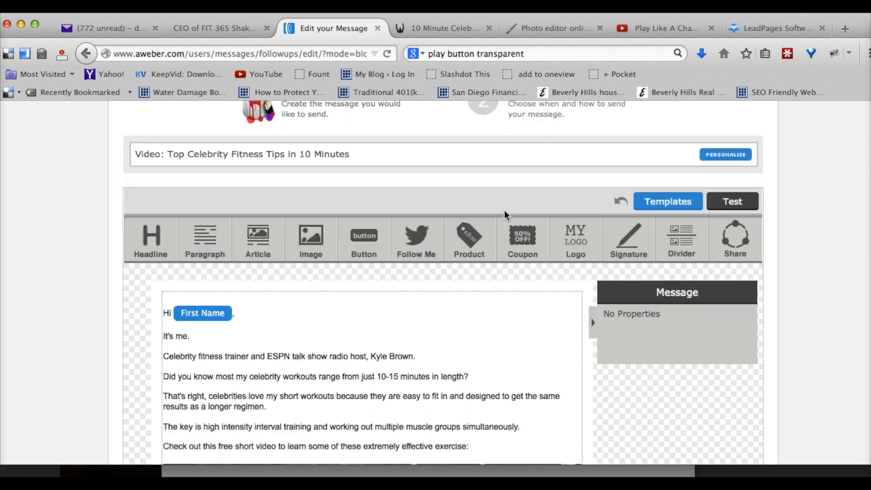
scroll(486, 204, "up", 2)
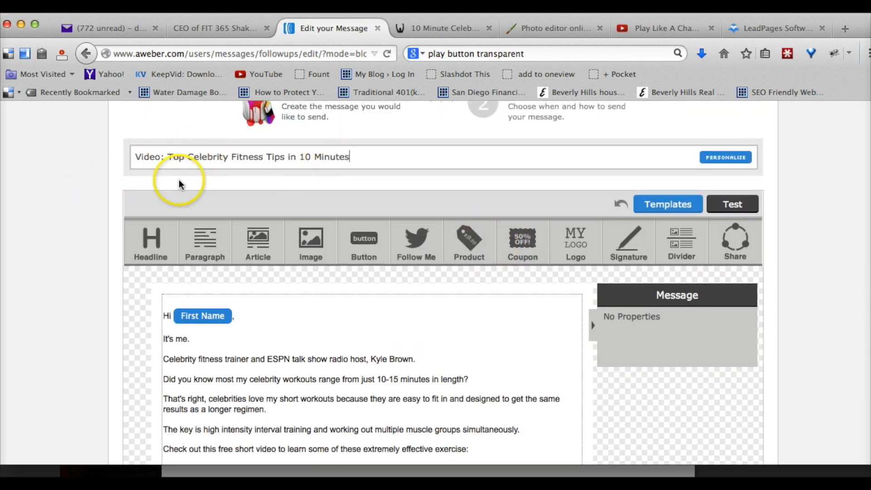
scroll(422, 194, "down", 4)
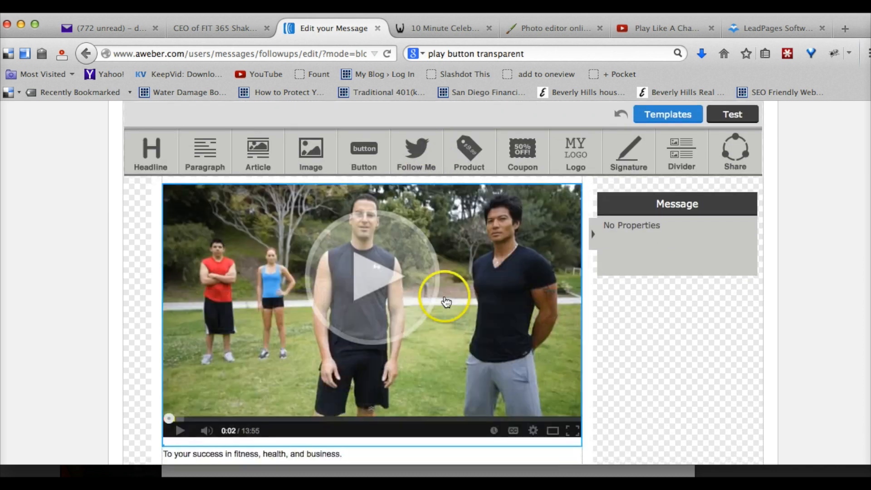
scroll(446, 302, "down", 1)
scroll(555, 250, "up", 2)
scroll(521, 307, "down", 6)
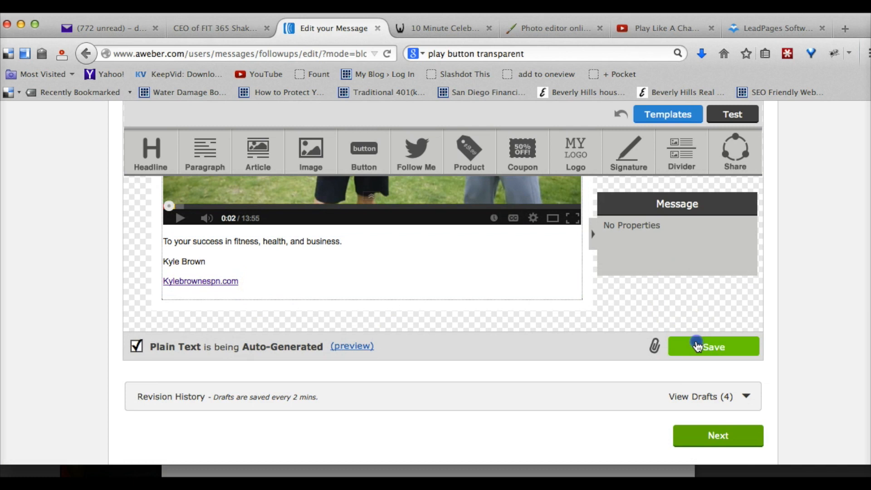
left_click(698, 347)
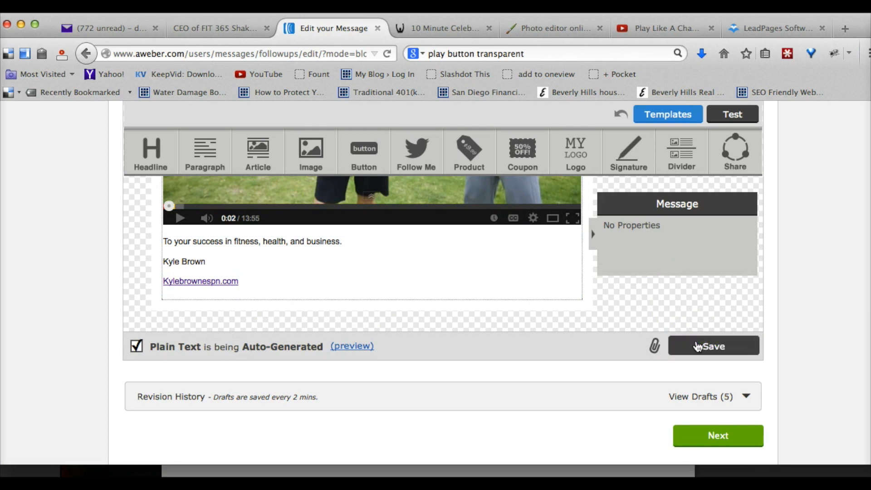
scroll(541, 329, "up", 8)
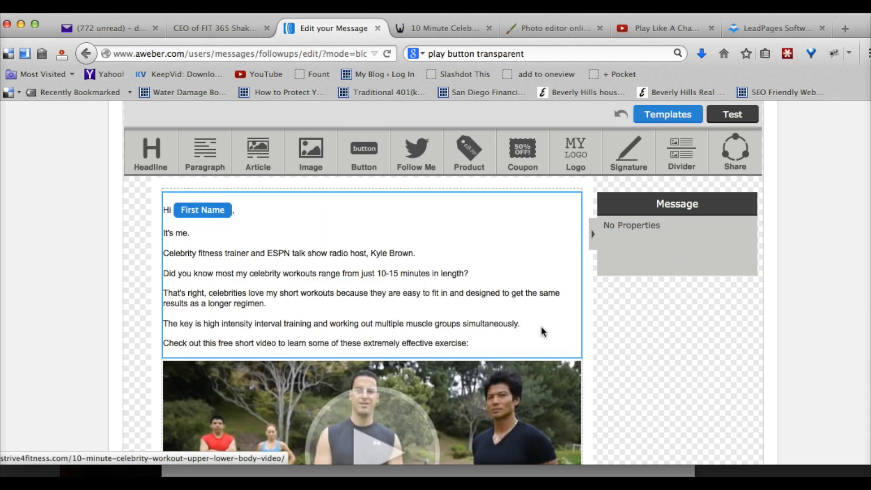
Preview the fully rendered message, check its greeting, paragraphs, video image and sign-off, and return to the message editor.
left_click(724, 176)
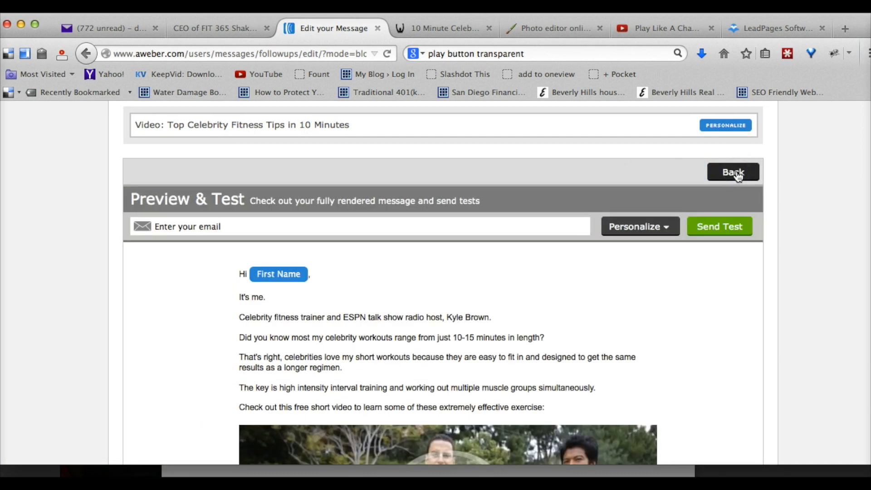
left_click(802, 179)
scroll(801, 182, "down", 2)
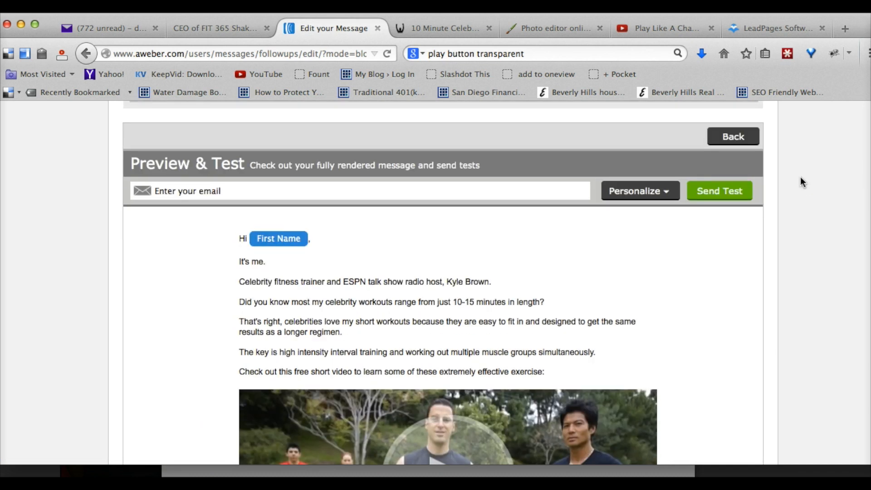
scroll(802, 182, "down", 3)
scroll(802, 182, "down", 3)
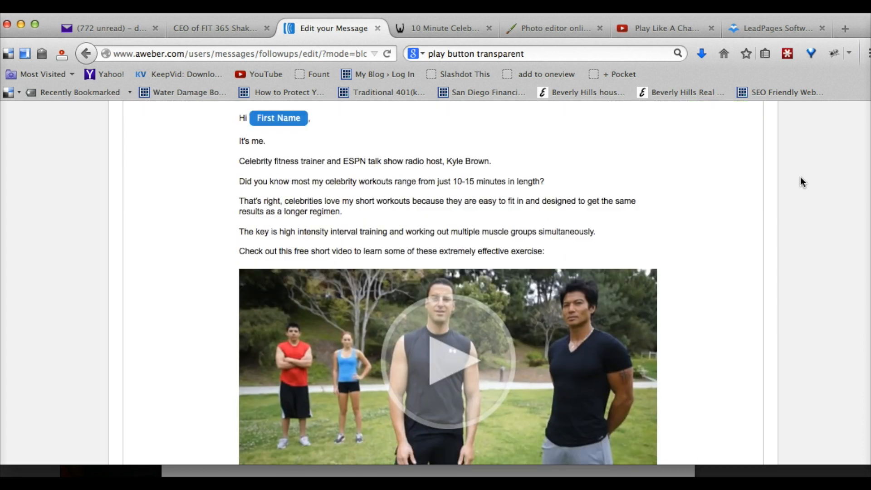
scroll(666, 191, "up", 1)
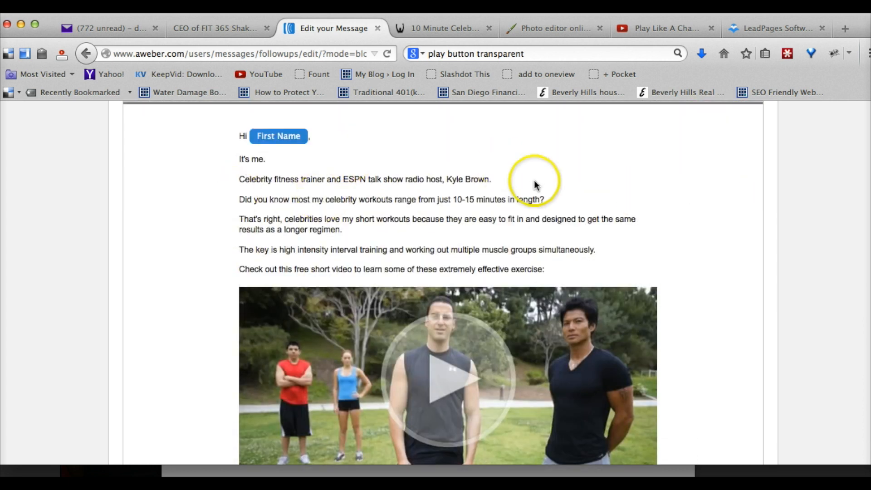
scroll(510, 190, "up", 2)
scroll(510, 199, "down", 2)
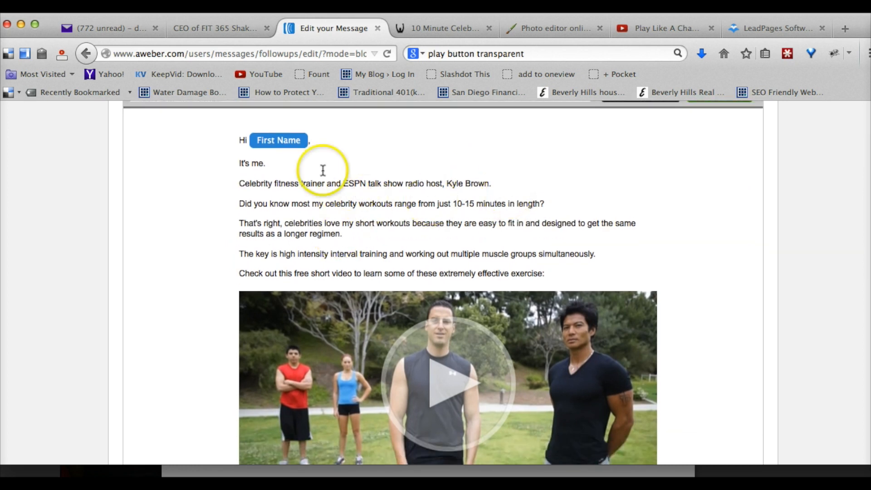
scroll(472, 186, "down", 3)
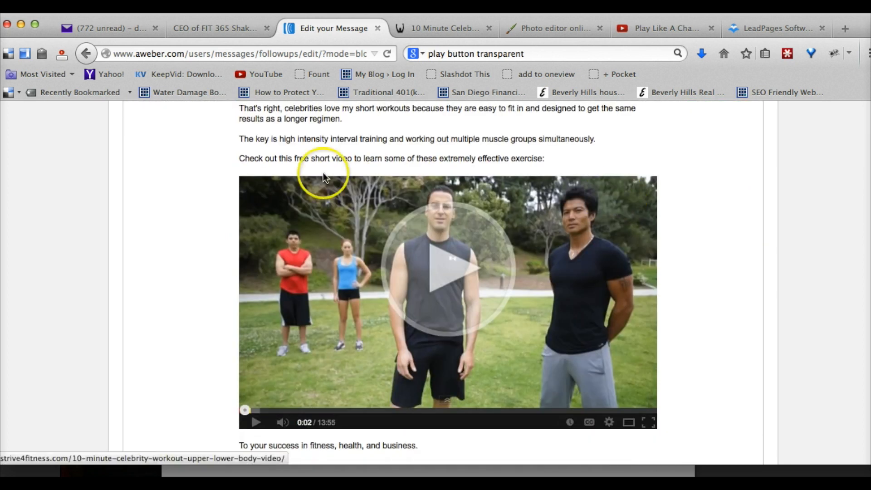
scroll(690, 286, "up", 5)
scroll(691, 286, "down", 3)
scroll(405, 360, "down", 3)
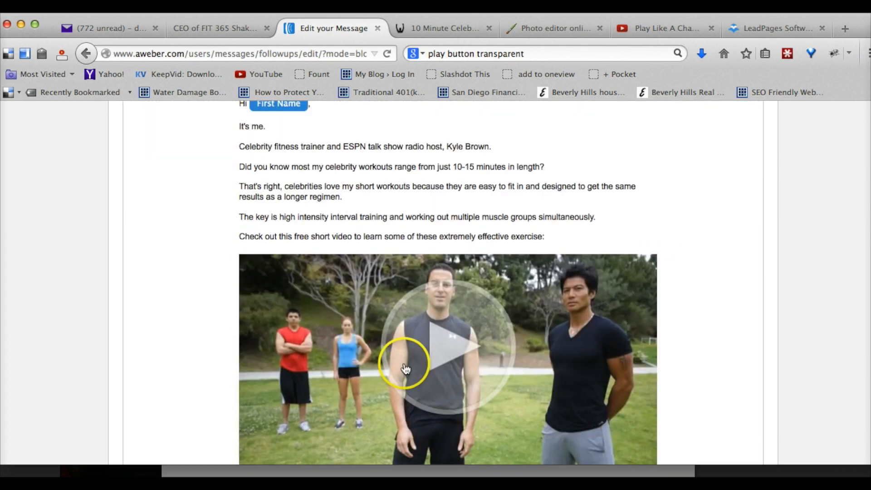
scroll(589, 259, "down", 7)
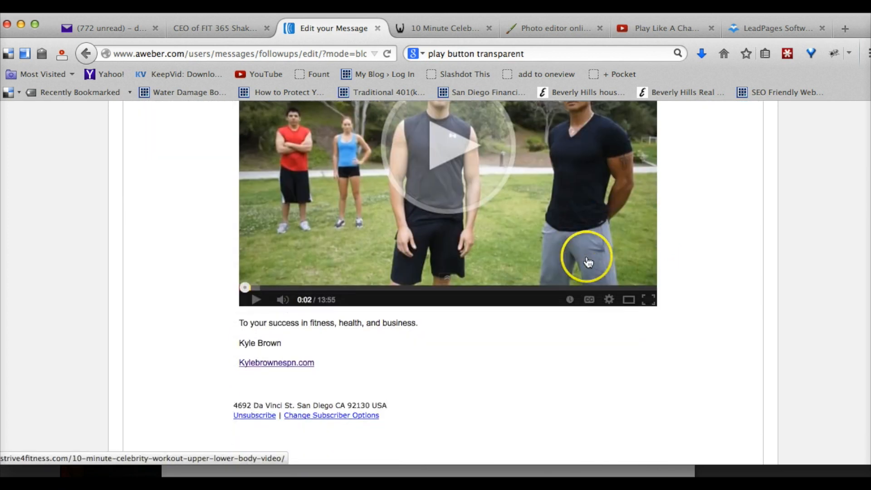
scroll(461, 312, "up", 3)
scroll(463, 313, "up", 10)
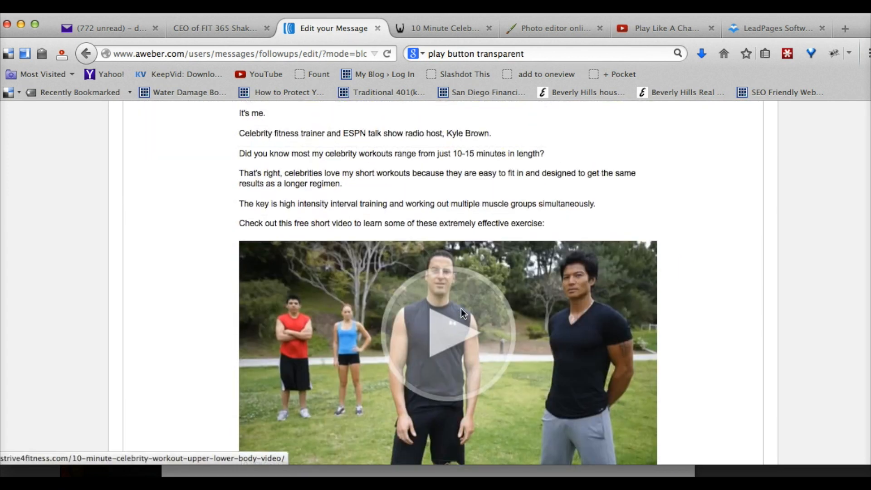
scroll(681, 331, "up", 2)
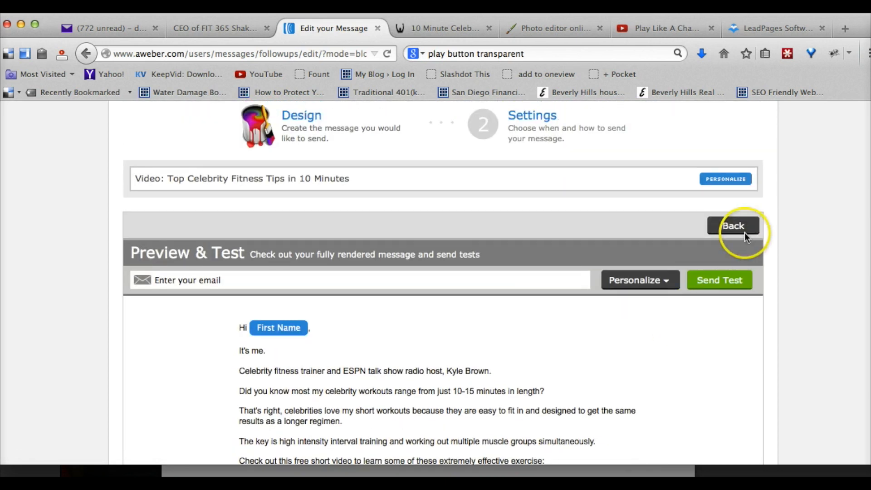
left_click(736, 227)
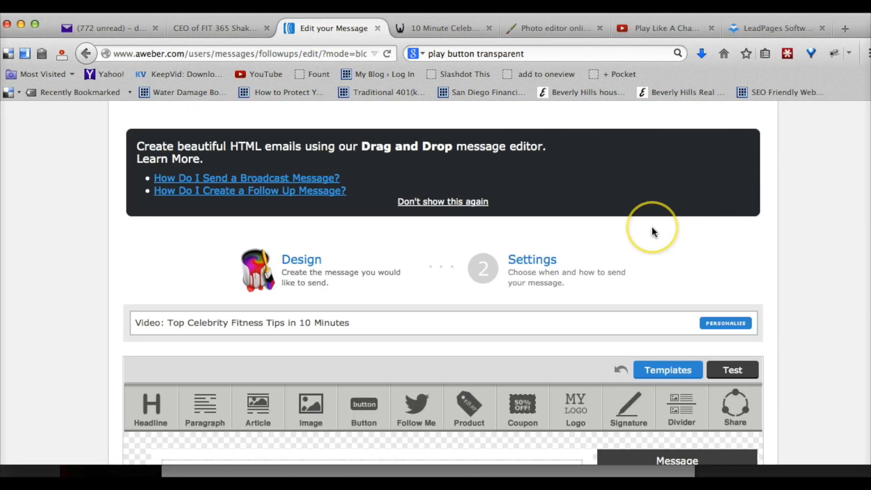
Continue to the message settings, keep click tracking on for website links, and save and exit the follow-up message.
scroll(653, 230, "down", 6)
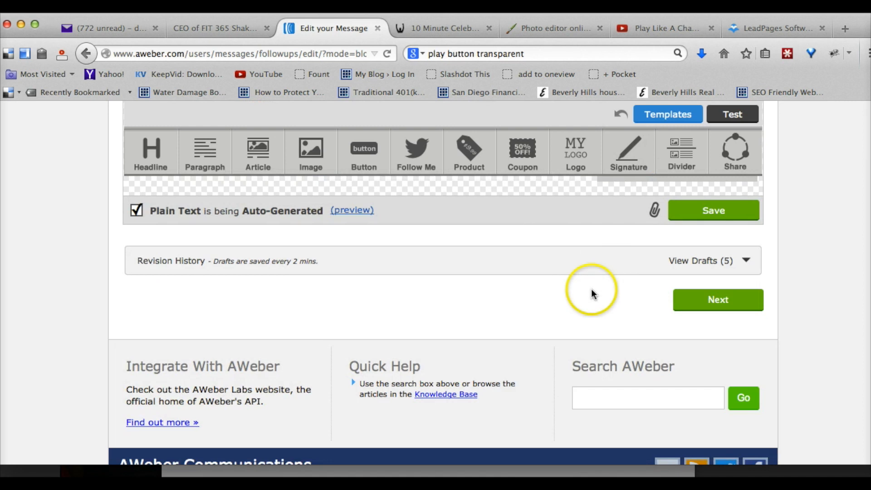
left_click(716, 337)
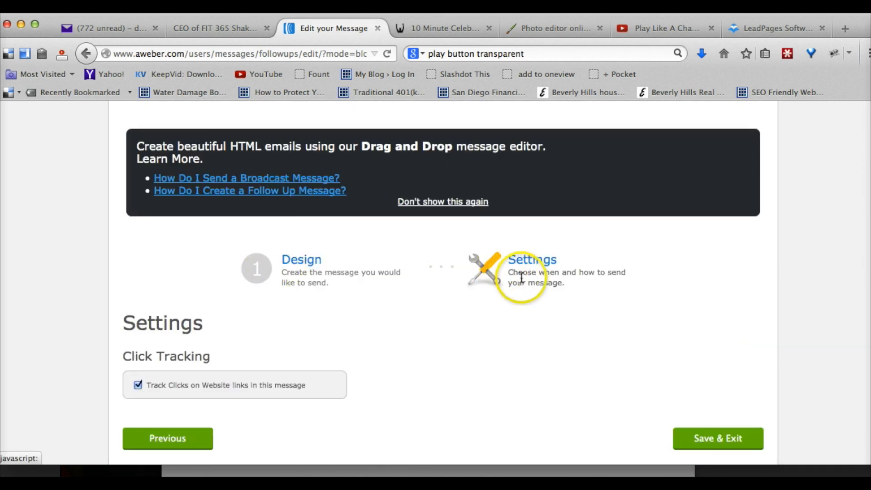
scroll(468, 270, "down", 2)
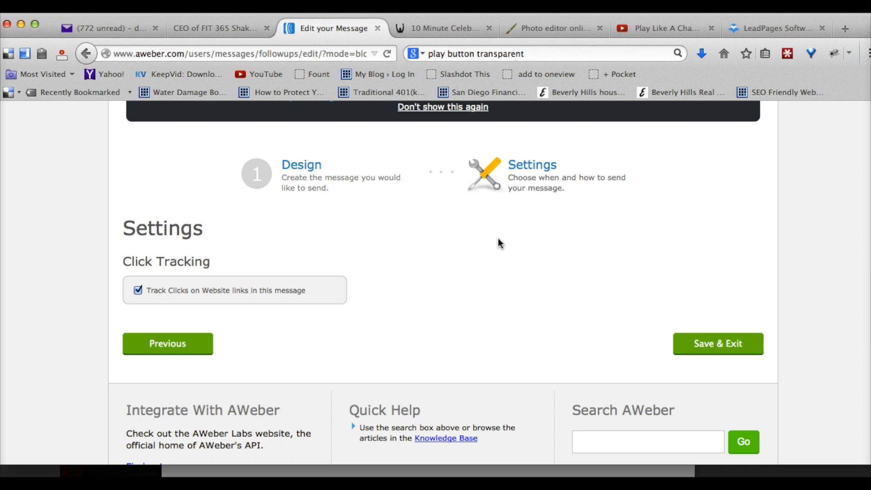
left_click(442, 244)
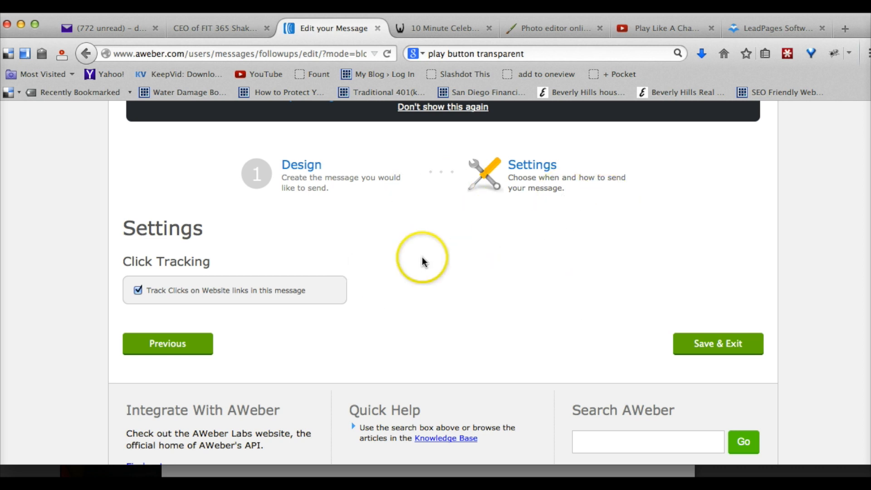
left_click(704, 345)
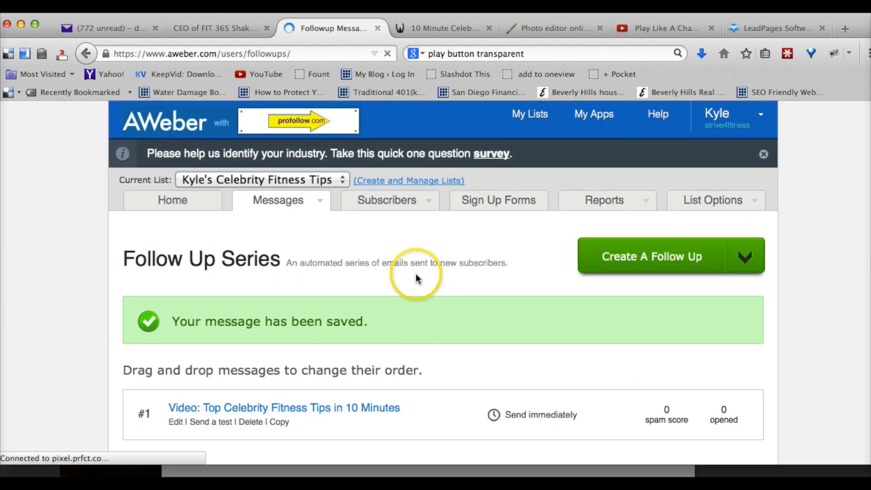
Examine the saved message's send timing, spam score and opened figures in the Follow Up Series.
scroll(418, 277, "down", 4)
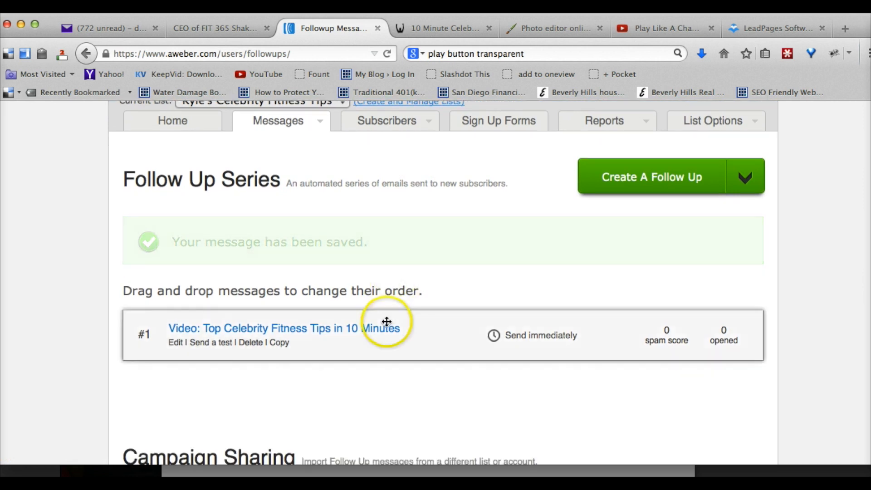
scroll(386, 322, "down", 4)
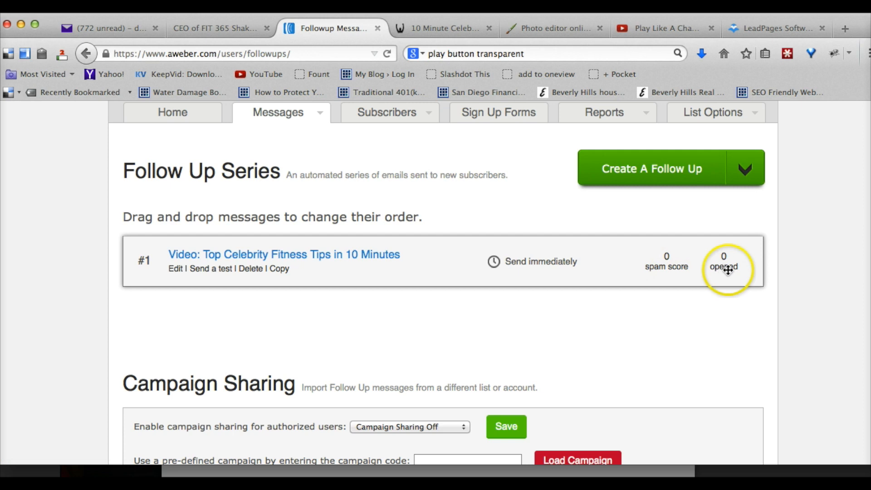
left_click_drag(760, 270, 611, 301)
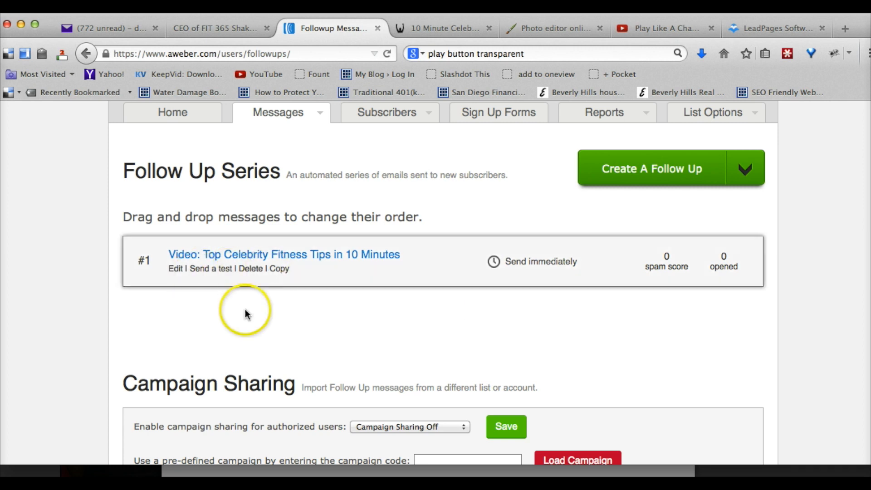
scroll(257, 319, "up", 1)
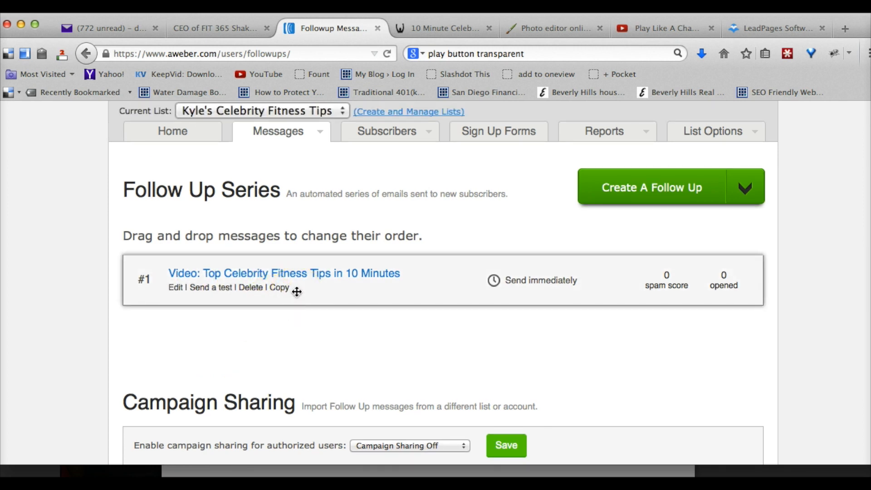